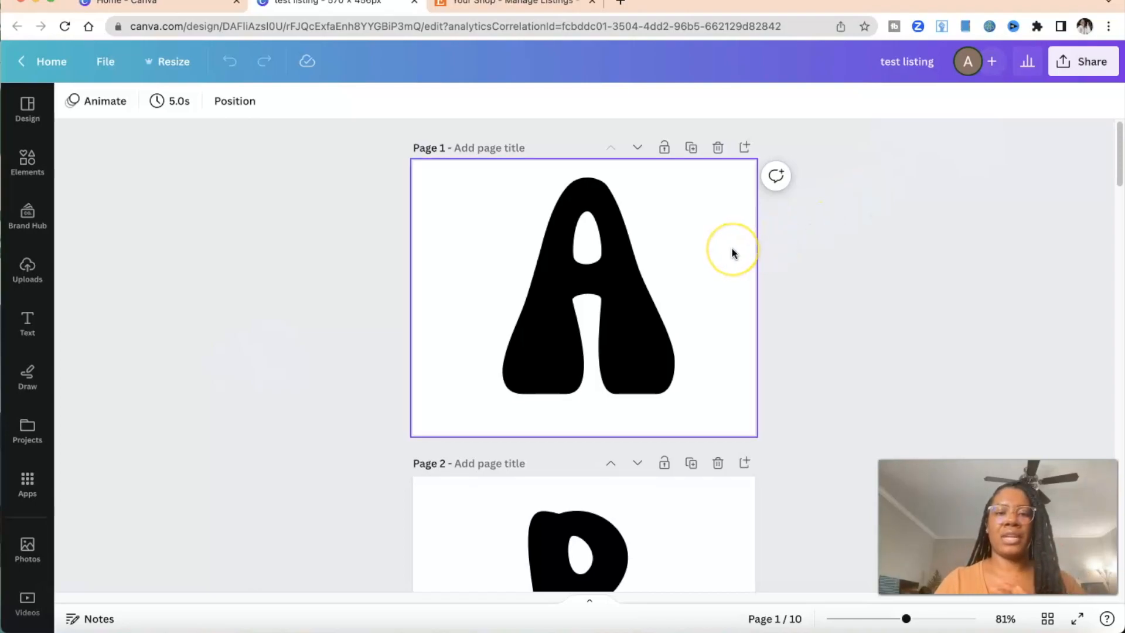
# Review the listing's first four pages, covering the letters A, B and C and the "Add Any Pattern" examples.
pyautogui.scroll(-6, 732, 248)
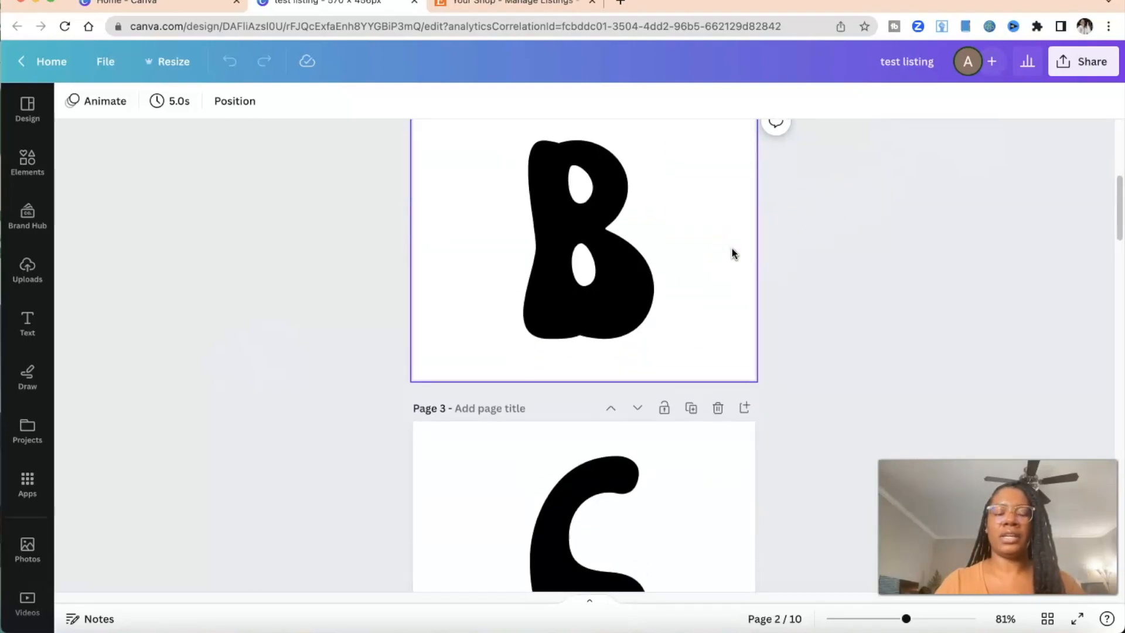
pyautogui.scroll(-2, 732, 251)
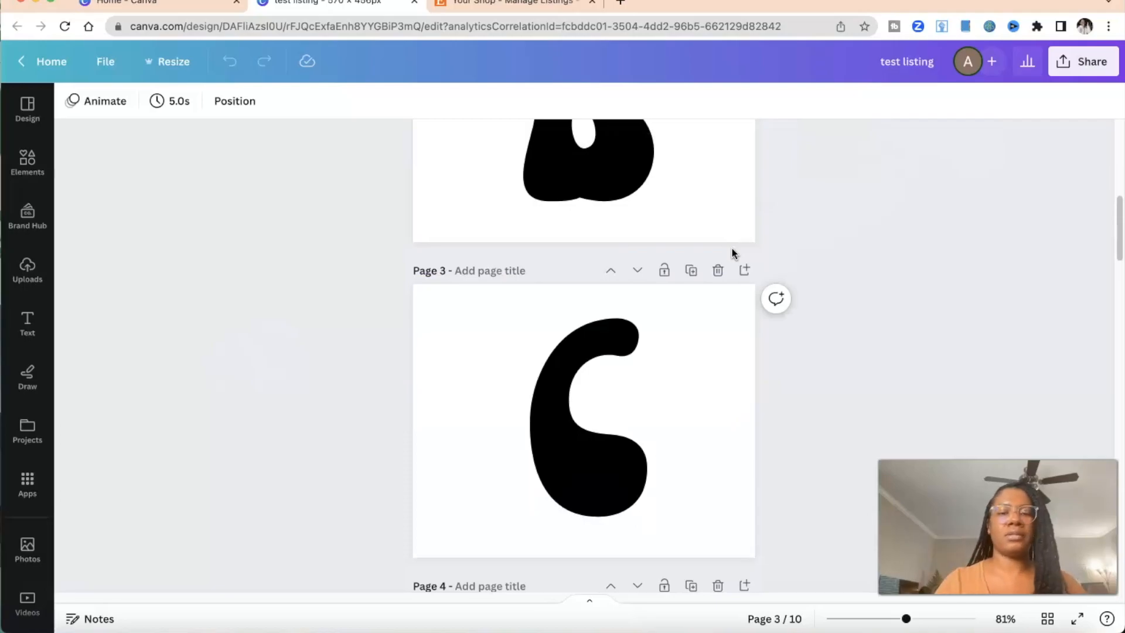
pyautogui.scroll(-6, 758, 291)
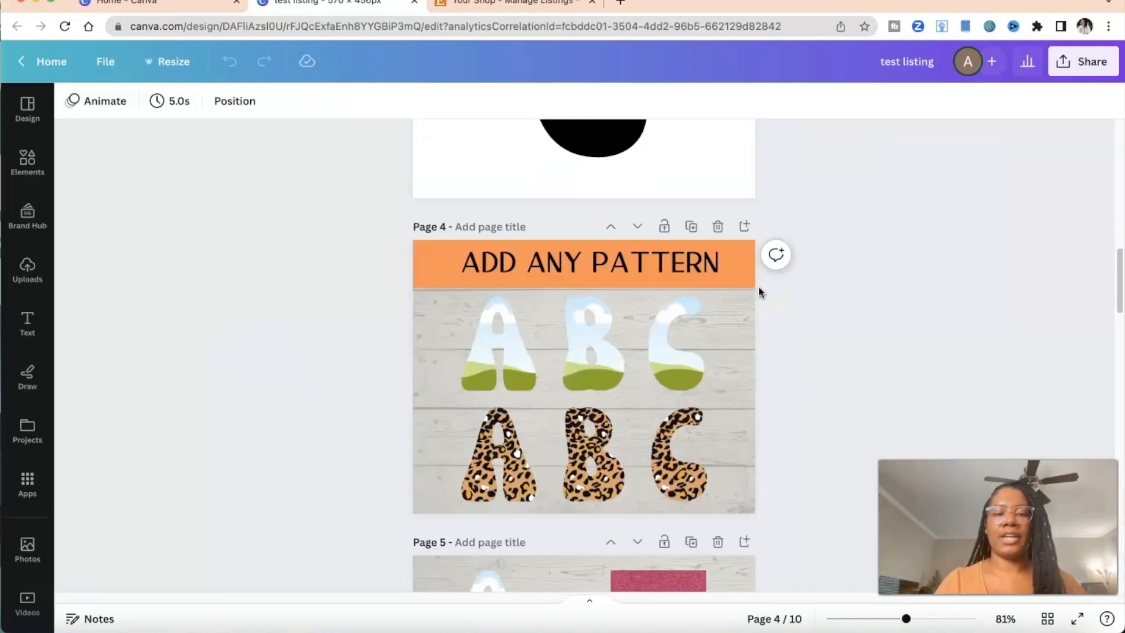
pyautogui.scroll(-1, 760, 291)
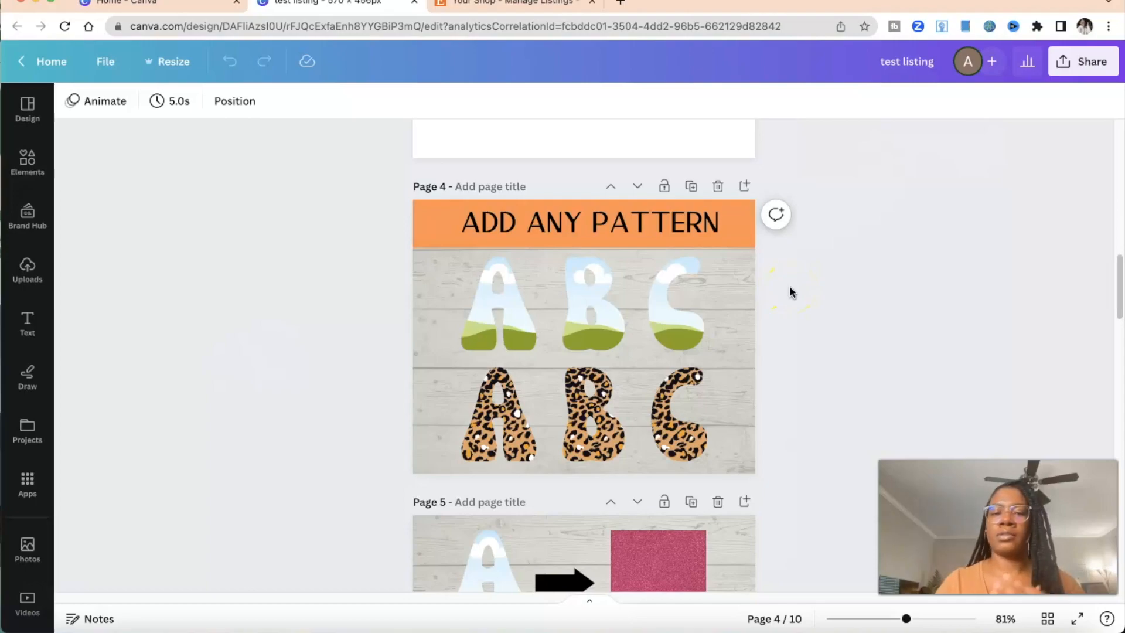
pyautogui.scroll(-1, 790, 291)
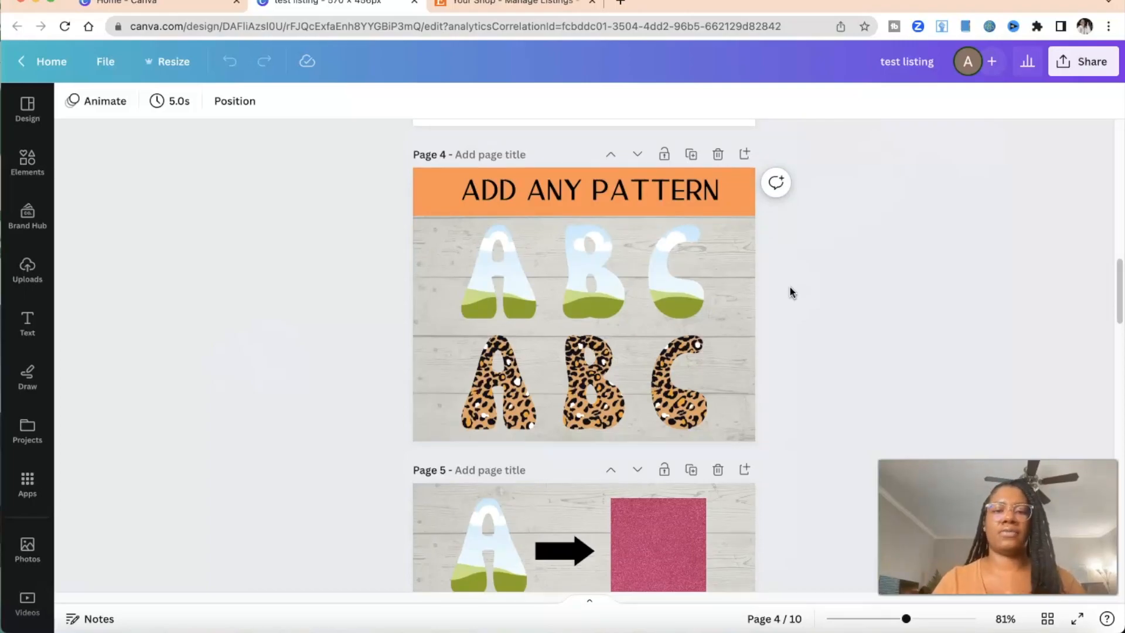
pyautogui.scroll(-1, 792, 292)
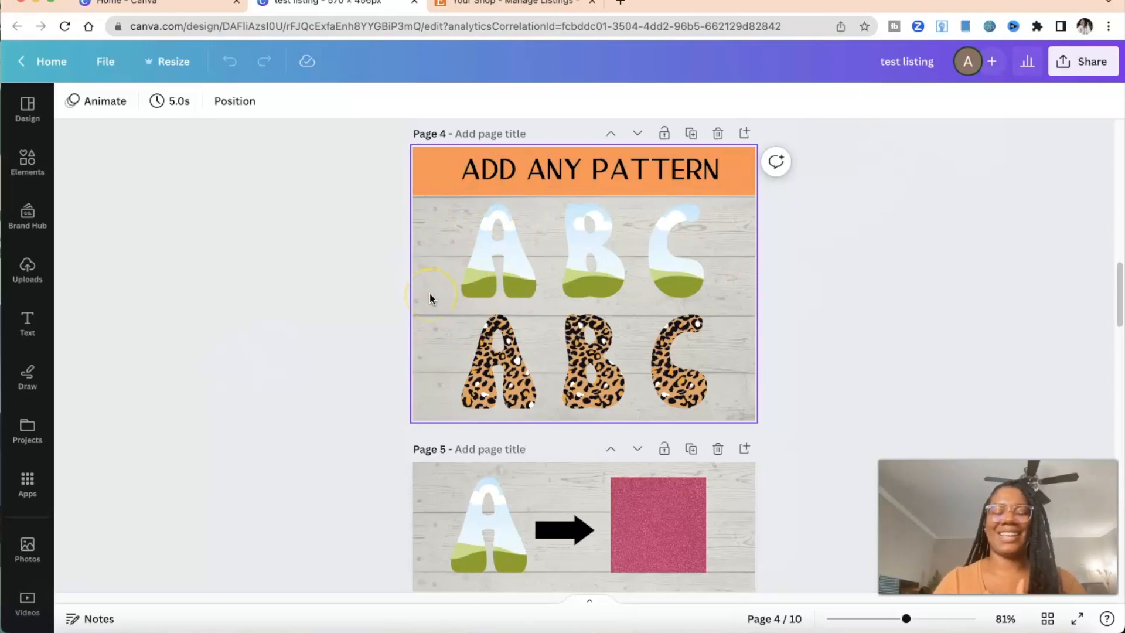
# Examine page 5's diagram of filling the letter A frame with the pink glitter pattern, including a close-up.
pyautogui.scroll(-3, 430, 294)
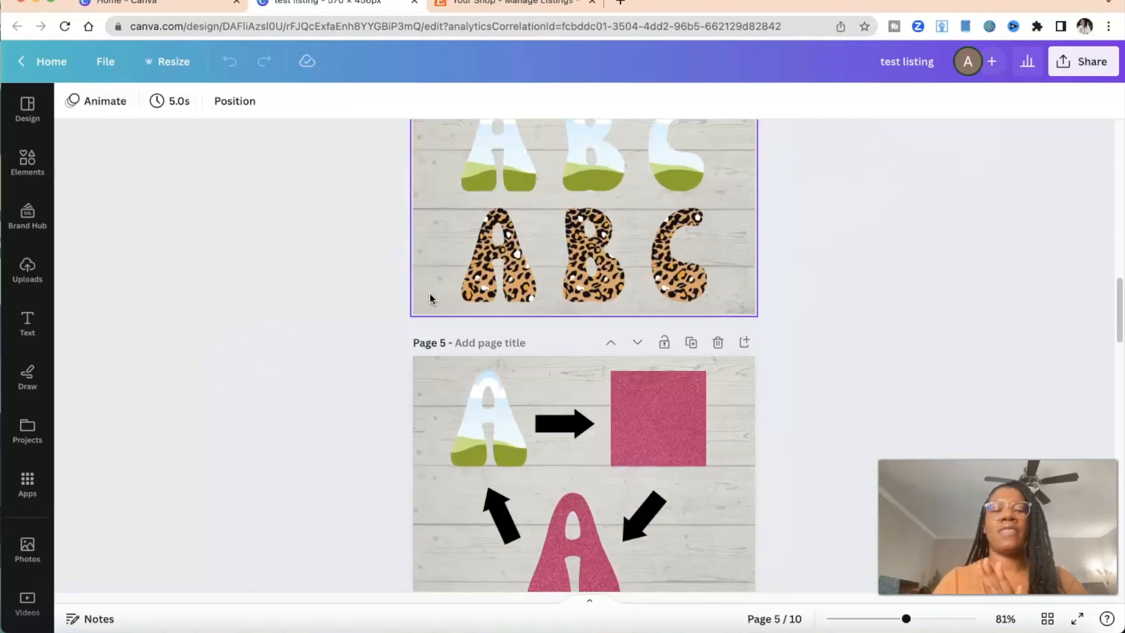
pyautogui.scroll(-2, 430, 294)
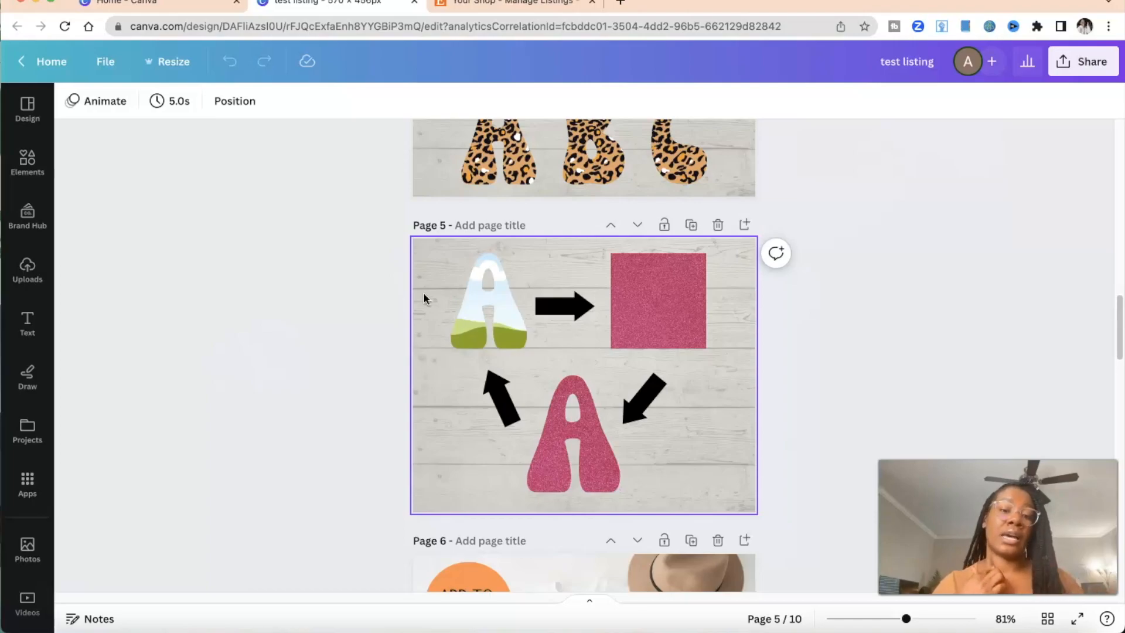
pyautogui.click(656, 317)
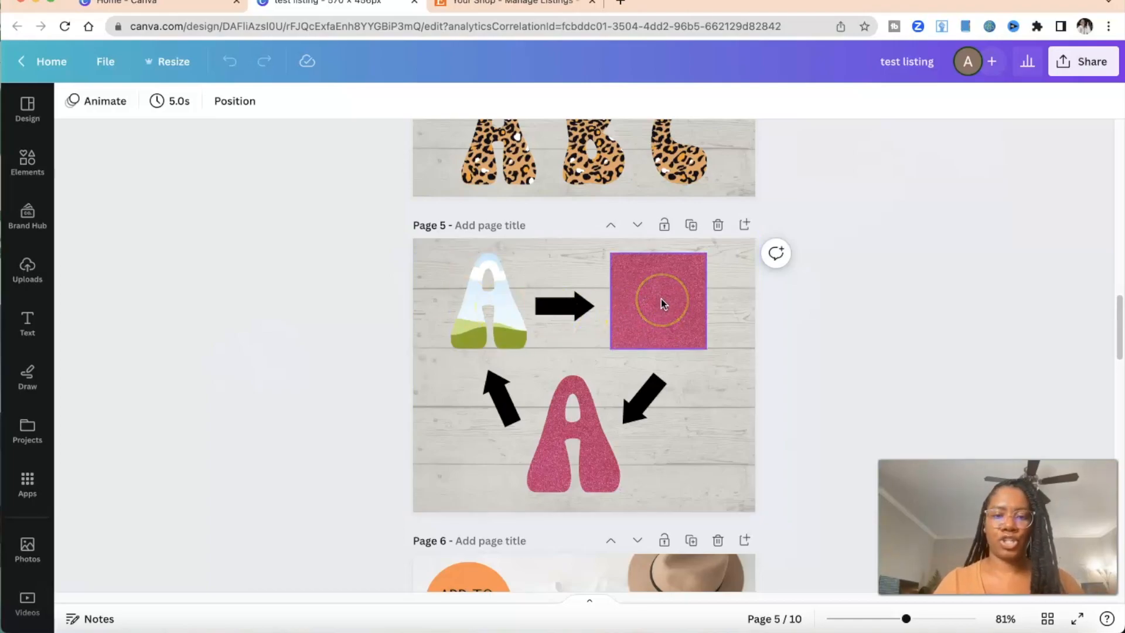
pyautogui.moveTo(905, 616); pyautogui.dragTo(925, 618)
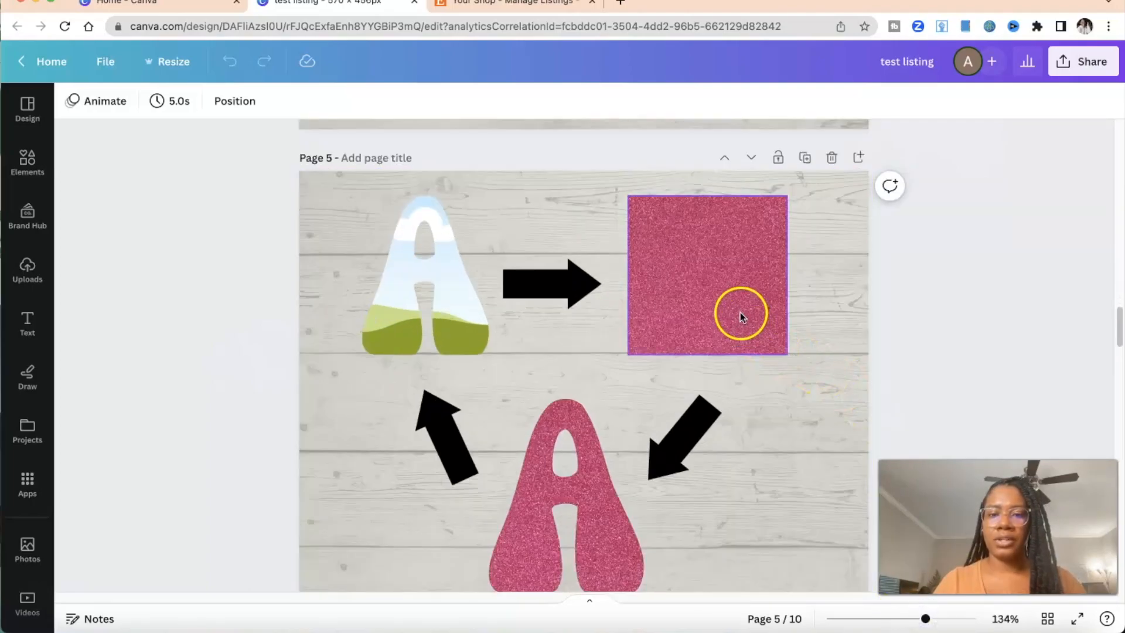
pyautogui.moveTo(925, 618); pyautogui.dragTo(906, 618)
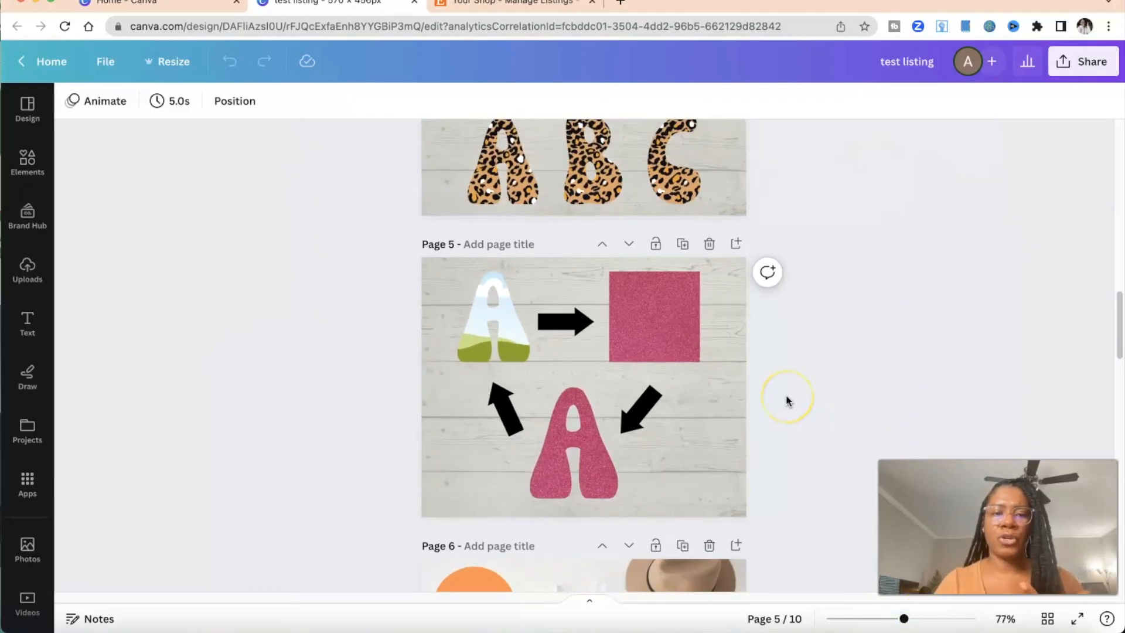
# Review the "Add to Product" sweatshirt mockup on page 6 and the "Digital File Only" notice on page 7.
pyautogui.scroll(-5, 787, 400)
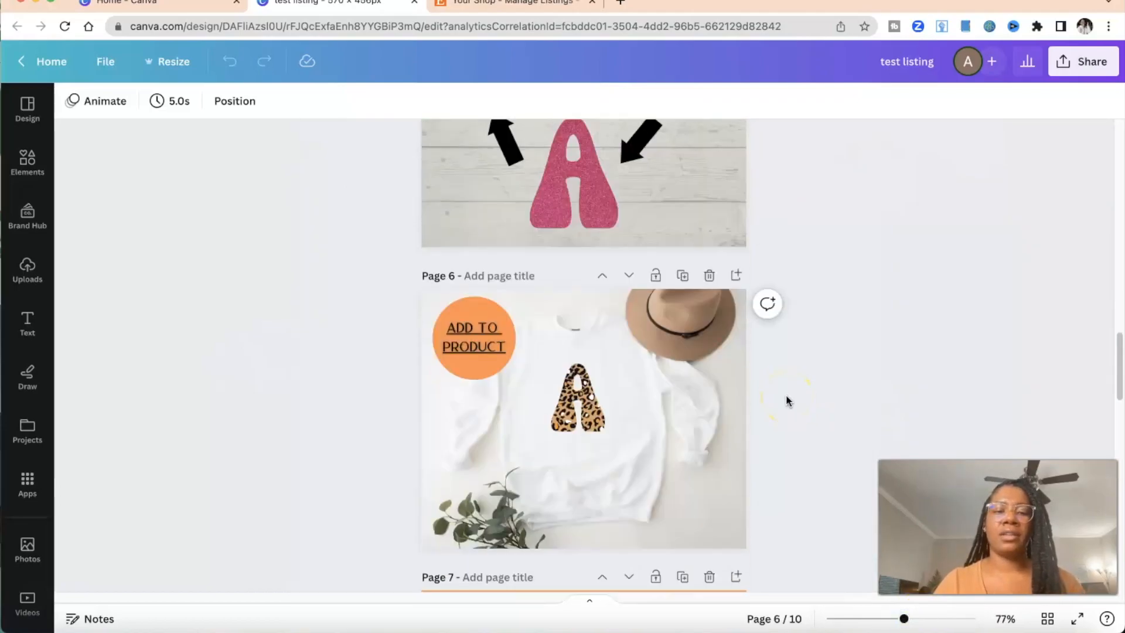
pyautogui.scroll(-1, 787, 400)
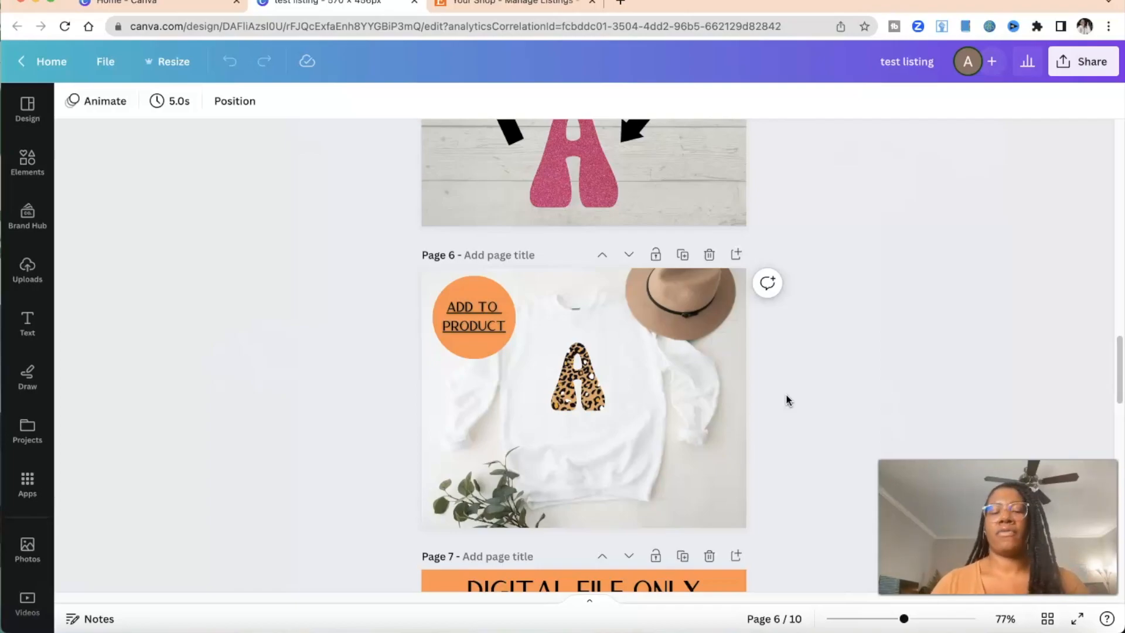
pyautogui.scroll(-2, 787, 401)
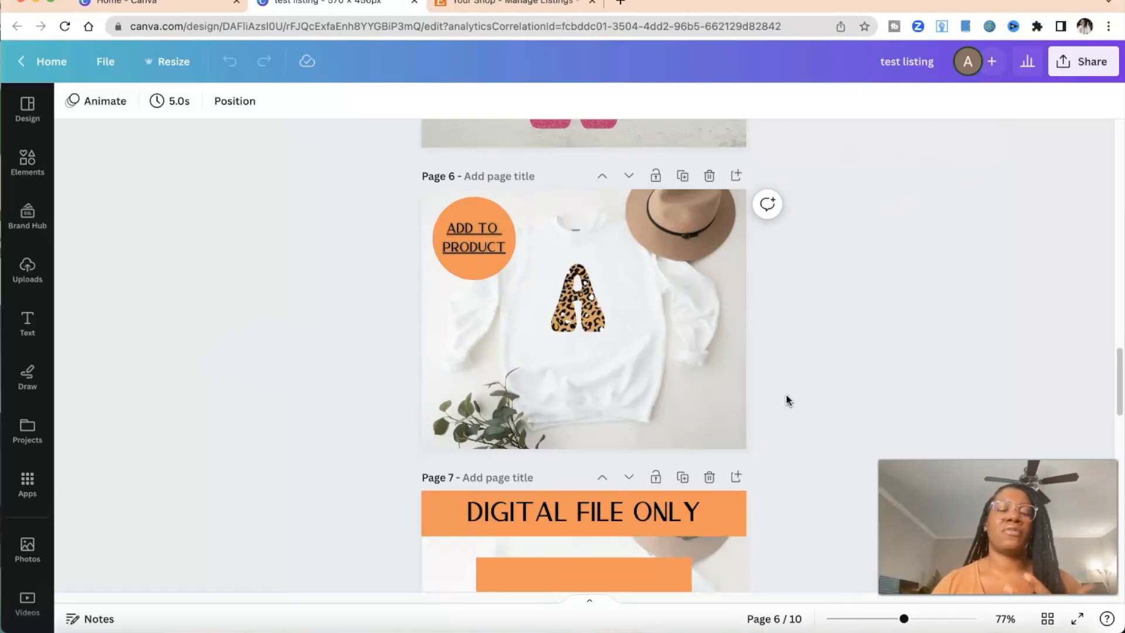
pyautogui.scroll(1, 787, 400)
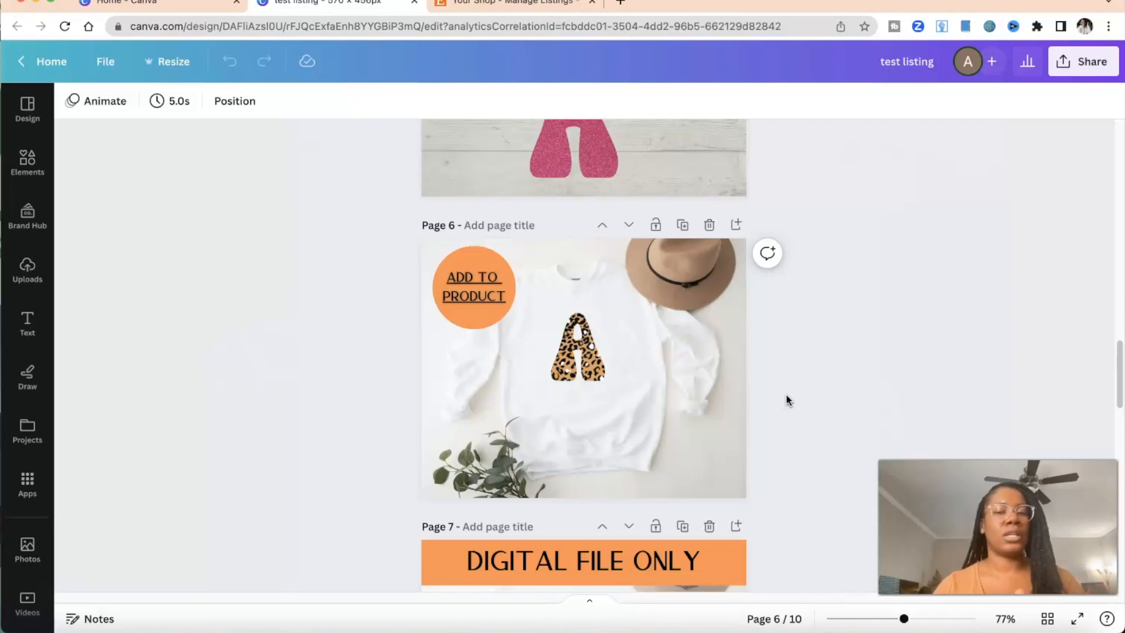
pyautogui.scroll(-6, 786, 401)
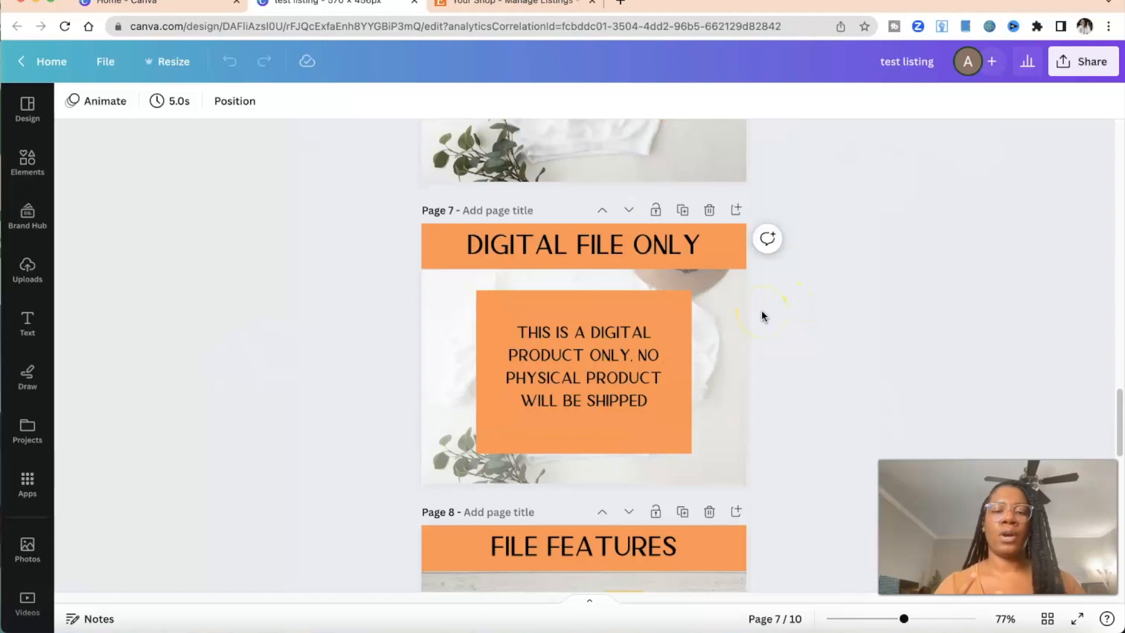
pyautogui.scroll(-1, 762, 311)
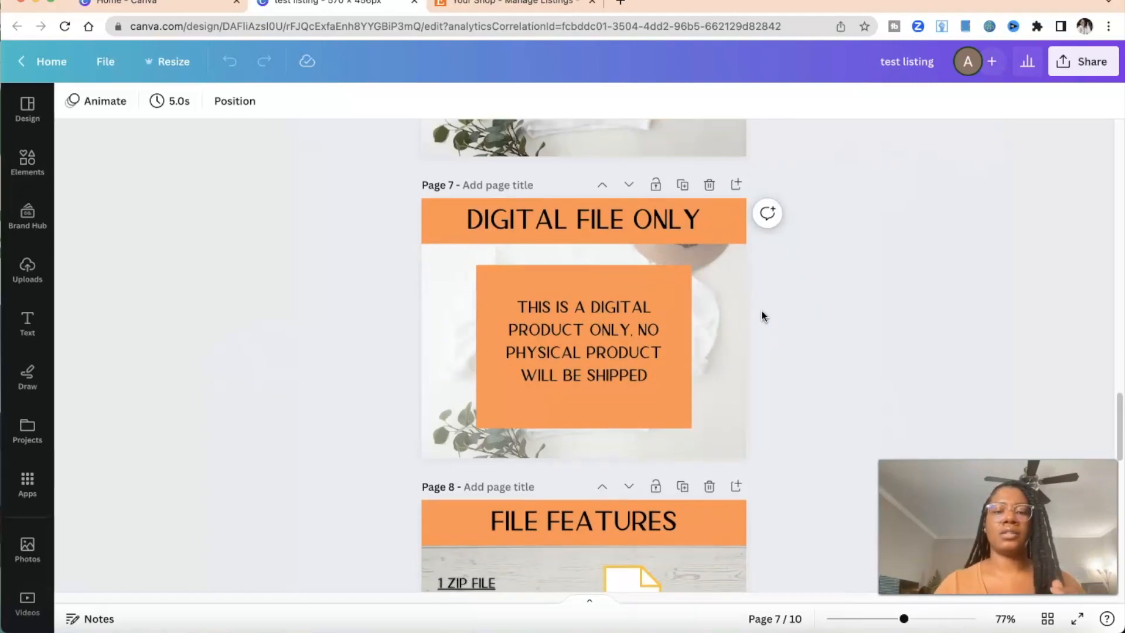
# Examine the "File Features" page, including its ZIP-to-PDF diagram and opening instruction.
pyautogui.scroll(-3, 734, 321)
pyautogui.click(736, 333)
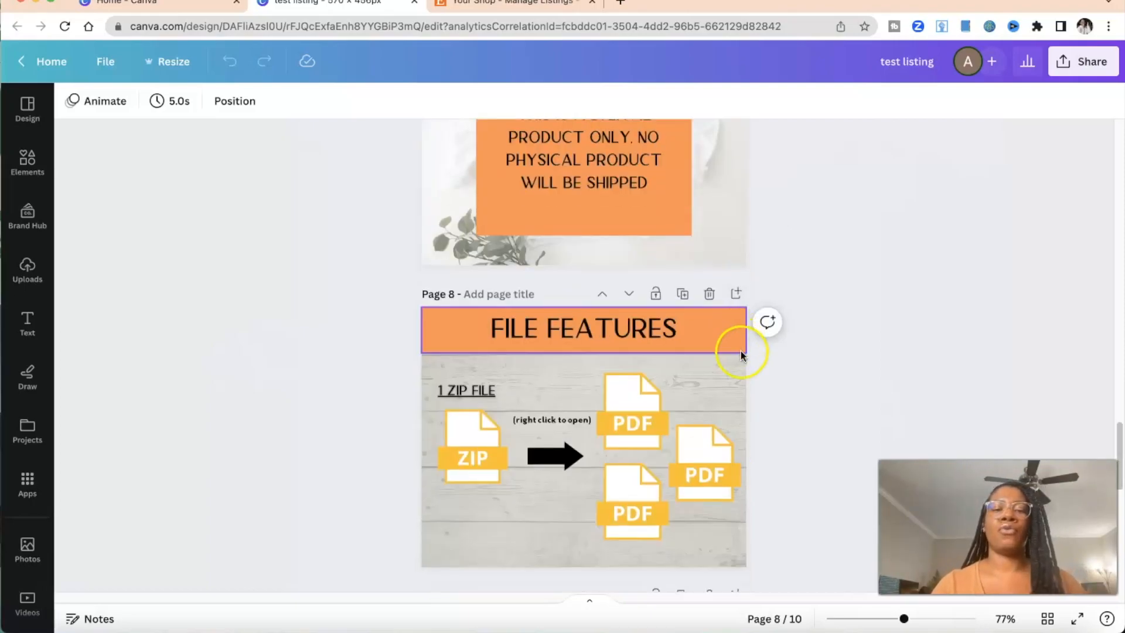
pyautogui.scroll(-2, 740, 350)
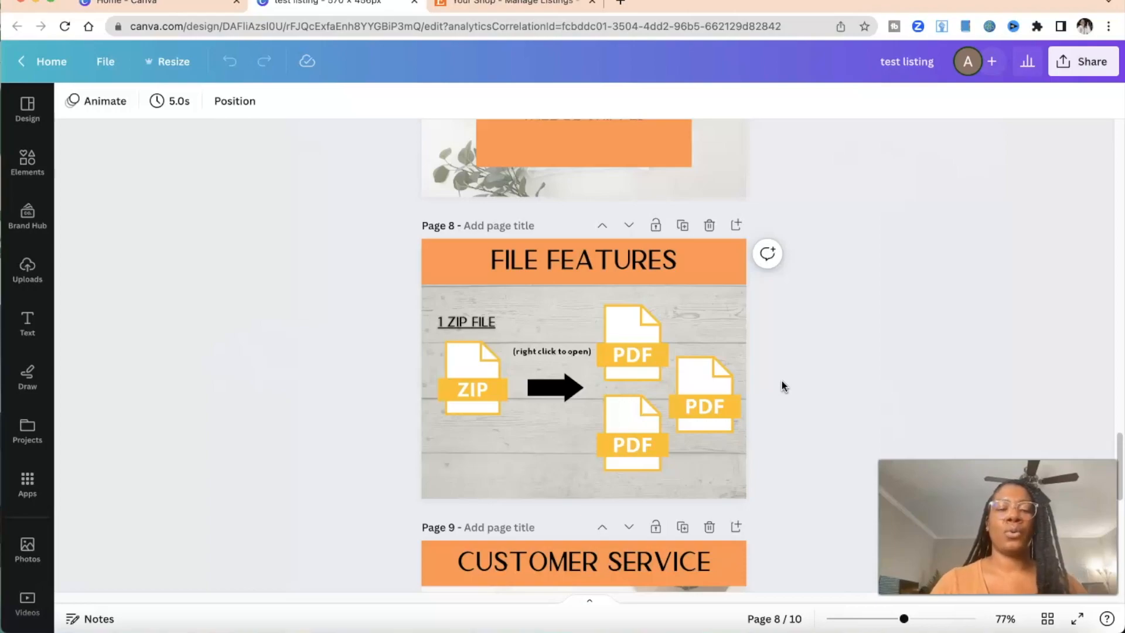
pyautogui.scroll(-1, 782, 382)
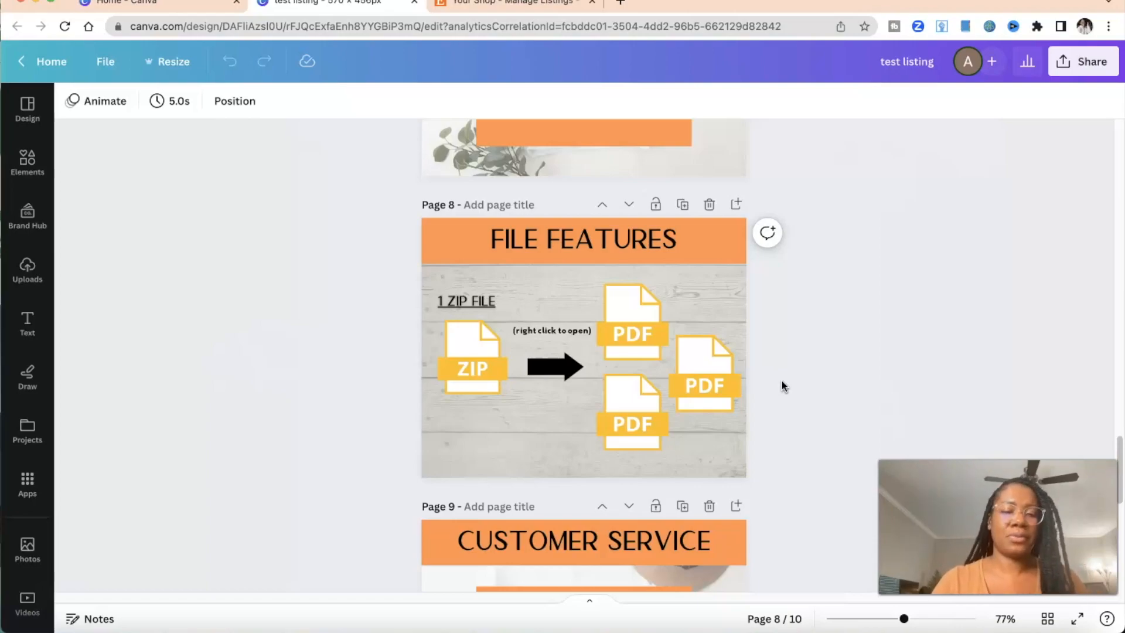
pyautogui.click(470, 449)
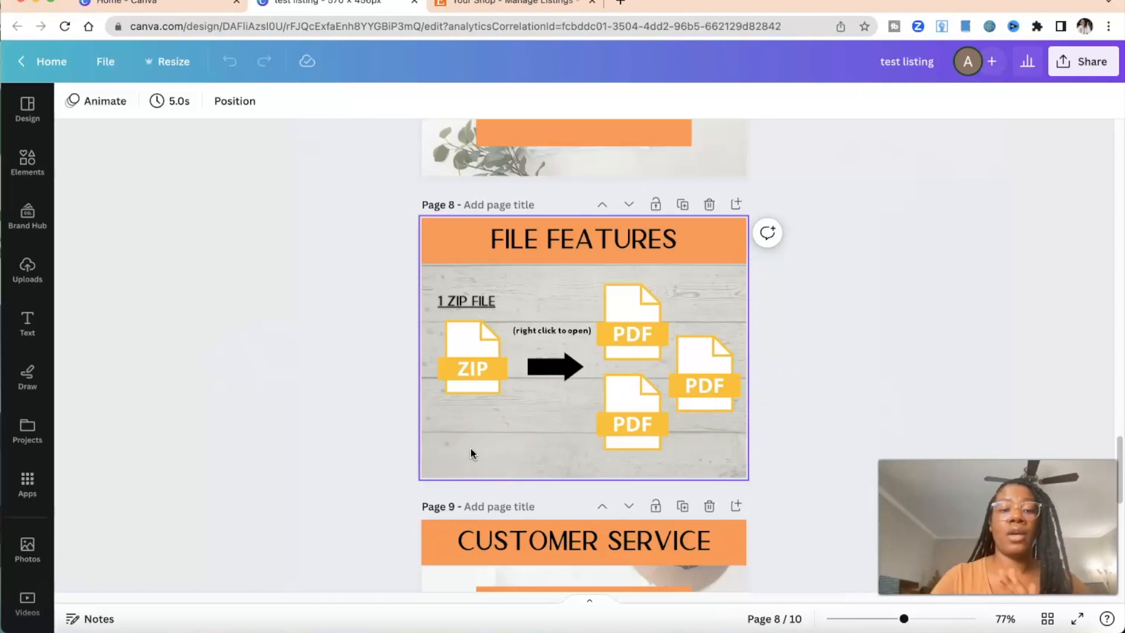
pyautogui.click(492, 420)
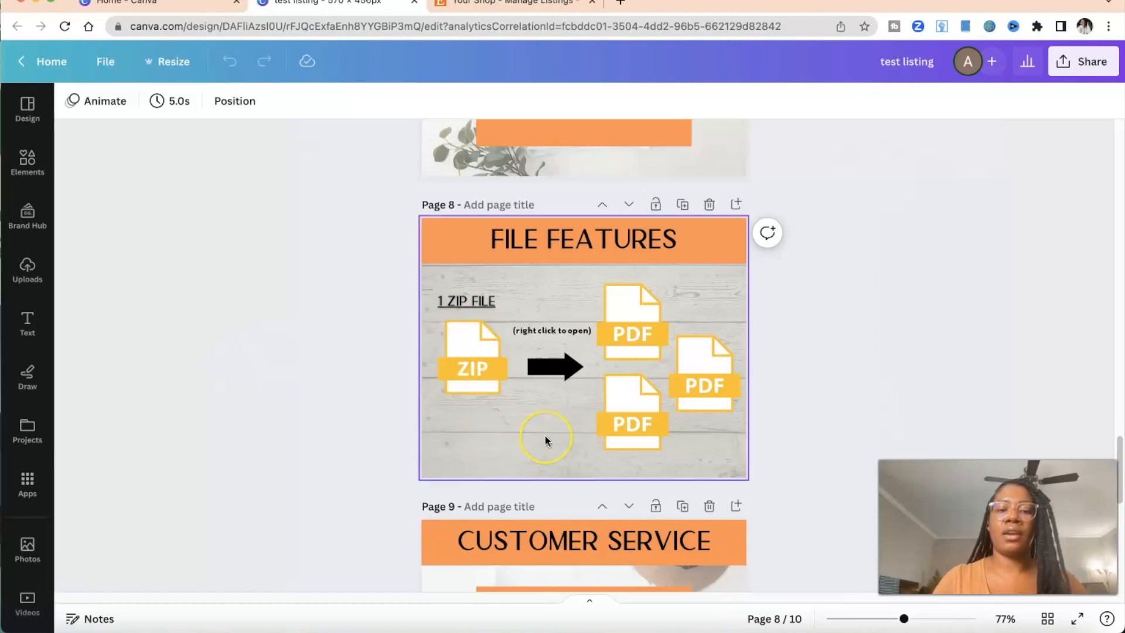
pyautogui.click(536, 347)
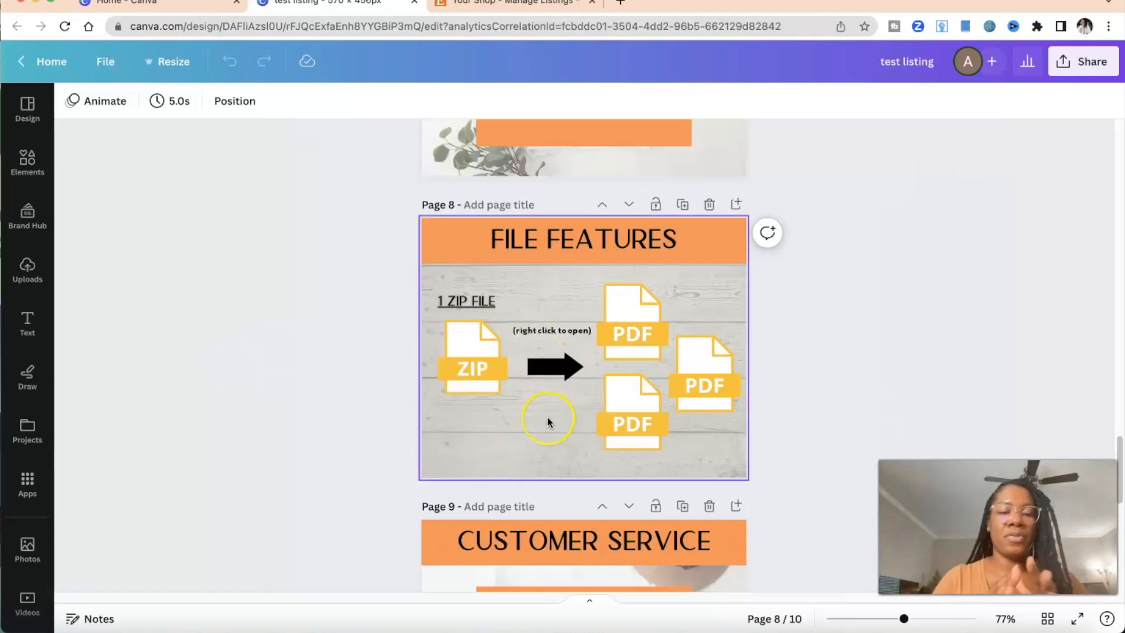
pyautogui.click(639, 264)
pyautogui.click(554, 453)
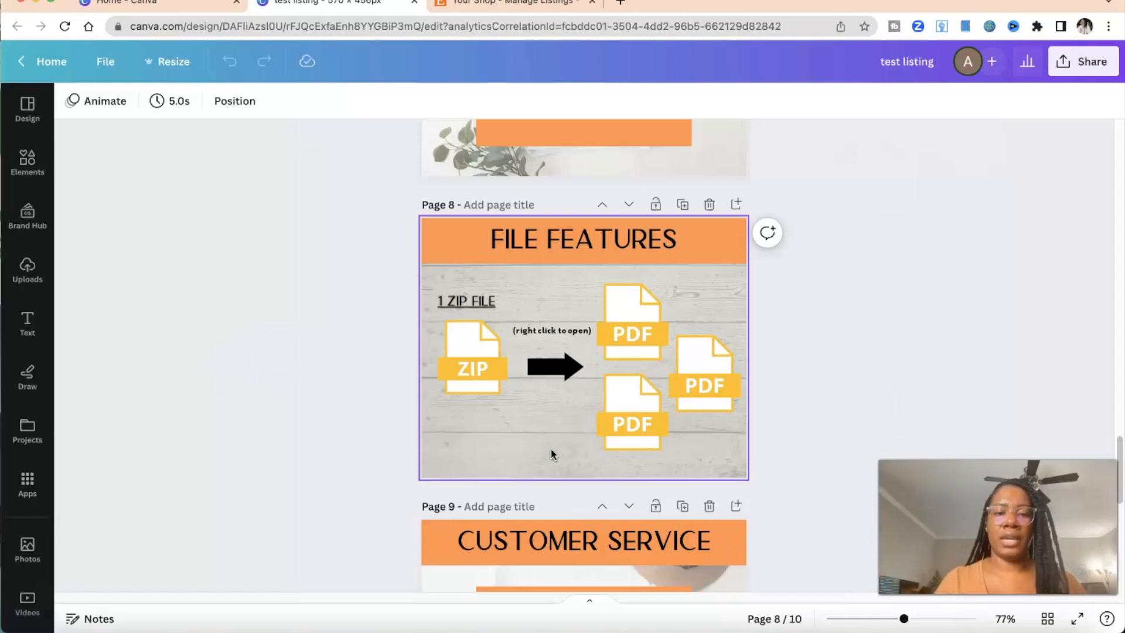
pyautogui.scroll(-1, 551, 449)
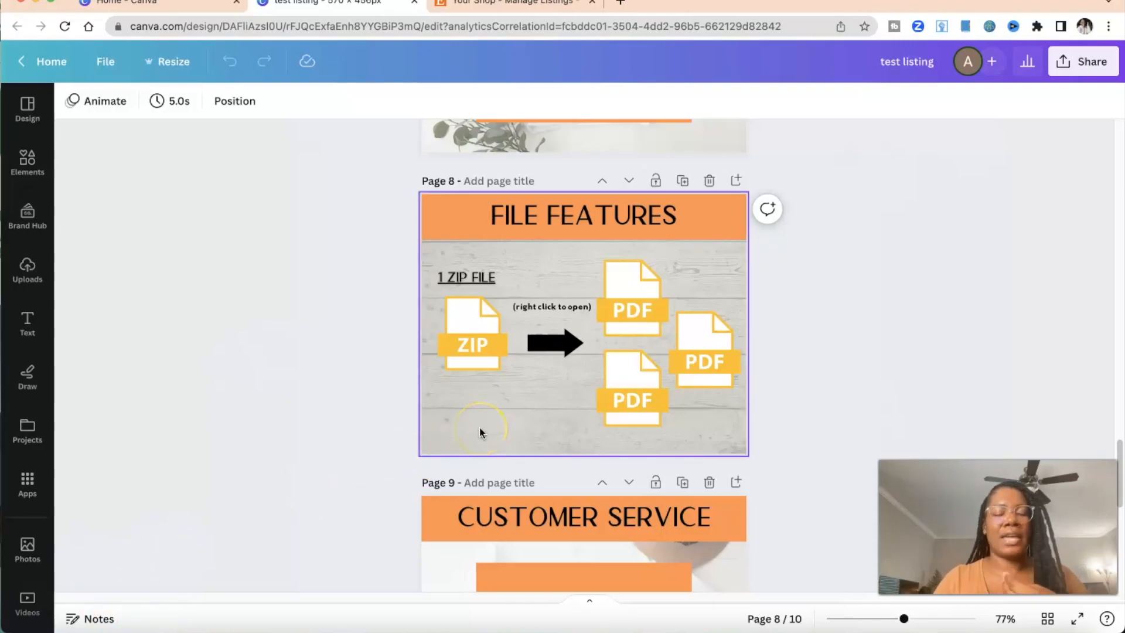
# Read the "Customer Service" message on page 9 and the "We Appreciate You" message on page 10.
pyautogui.scroll(-3, 479, 431)
pyautogui.scroll(-1, 446, 411)
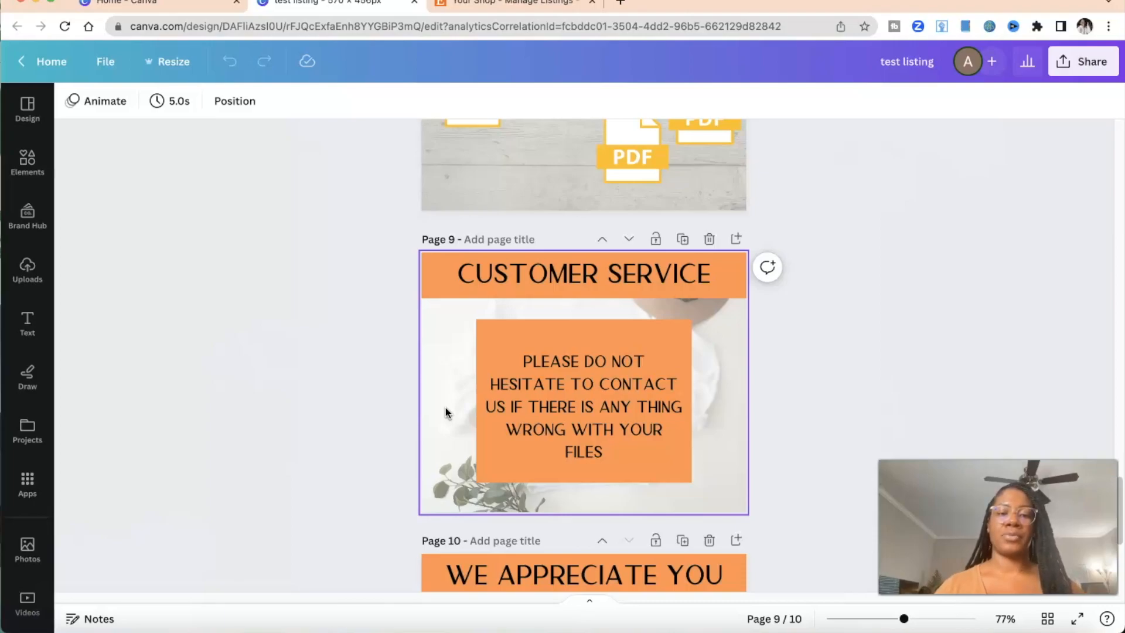
pyautogui.scroll(-2, 446, 411)
pyautogui.click(448, 328)
pyautogui.scroll(-4, 450, 333)
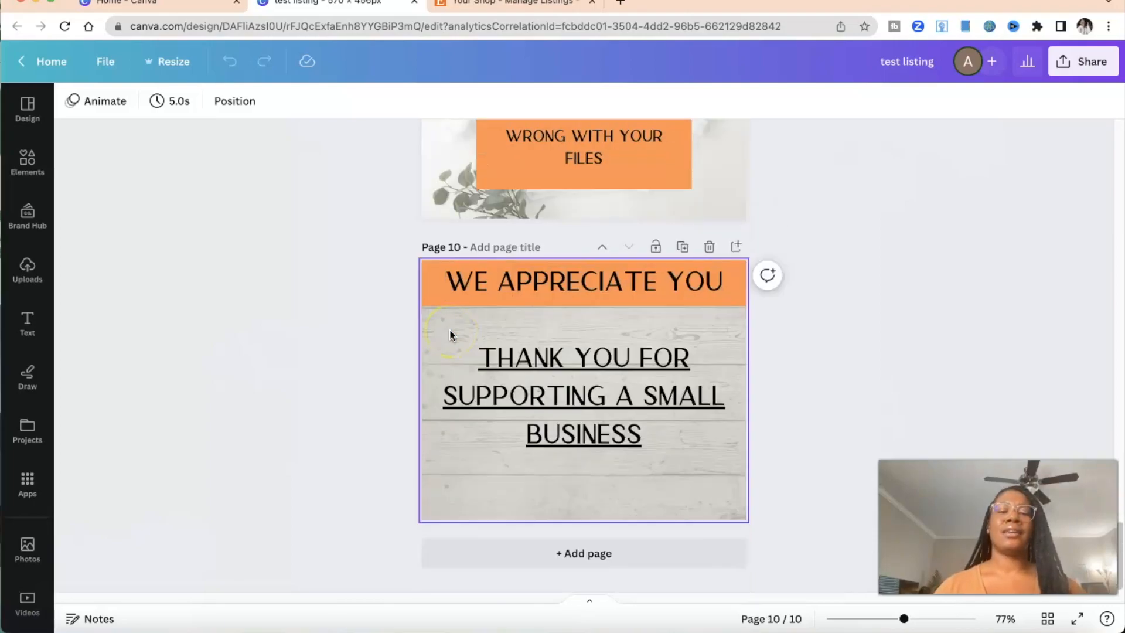
pyautogui.click(342, 344)
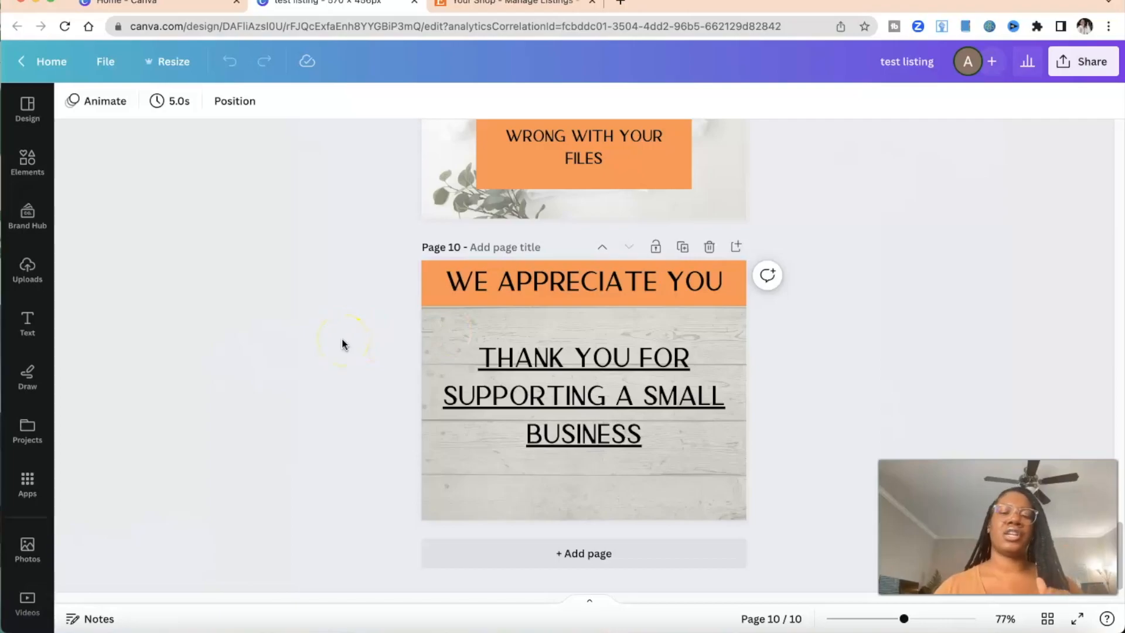
pyautogui.click(362, 371)
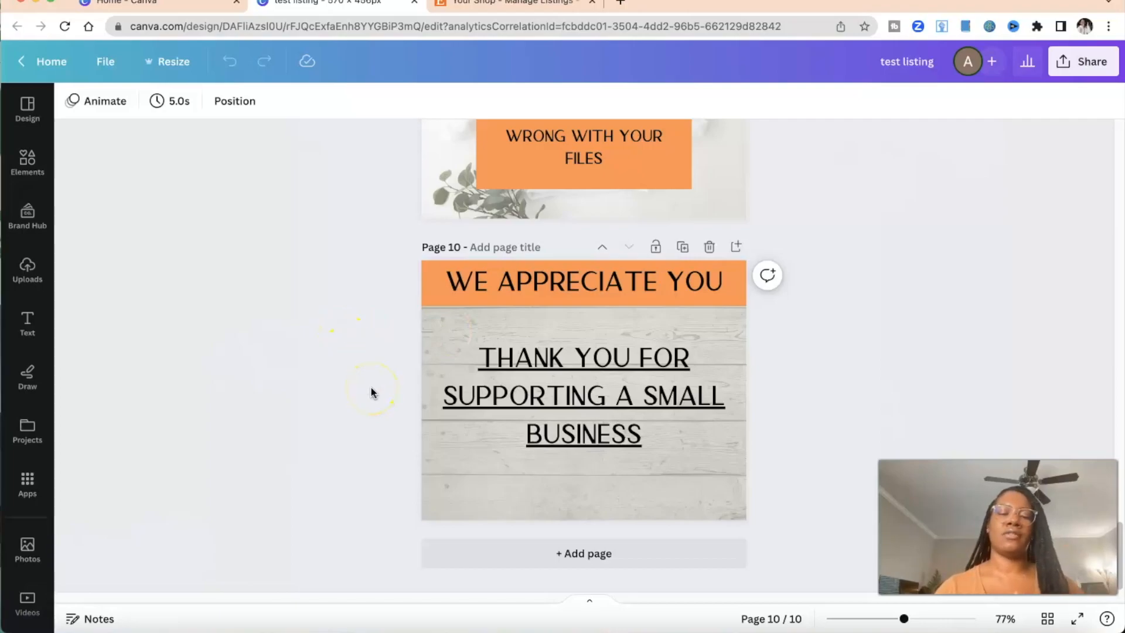
# Return to the "Add Any Pattern" examples on page 4 and look over the earlier listing pages again.
pyautogui.scroll(10, 371, 388)
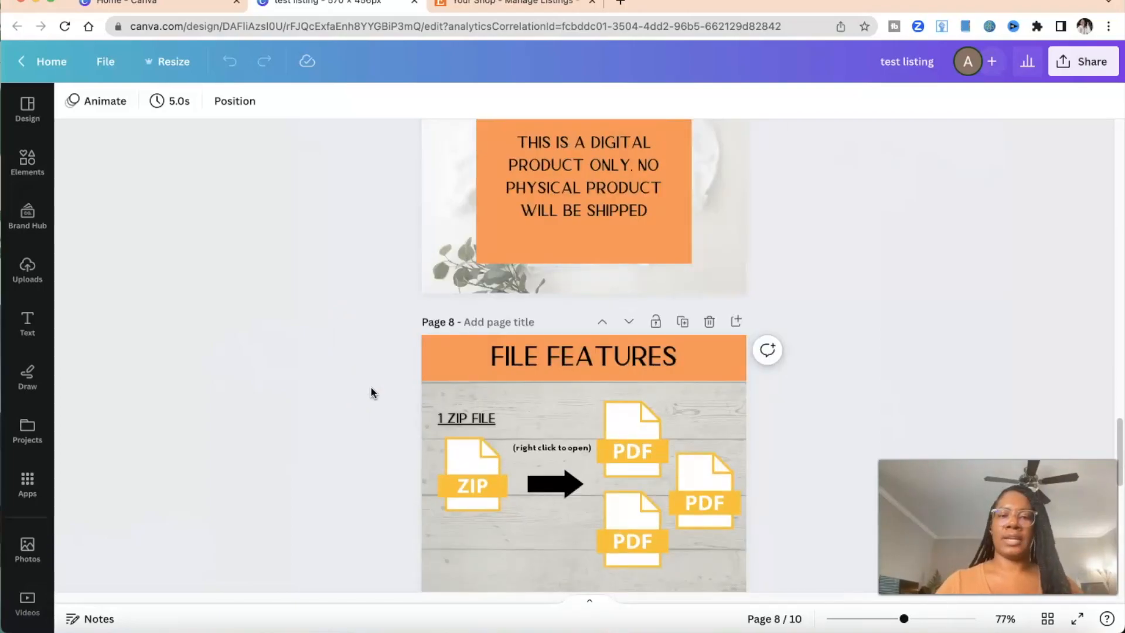
pyautogui.scroll(5, 371, 388)
pyautogui.scroll(15, 371, 389)
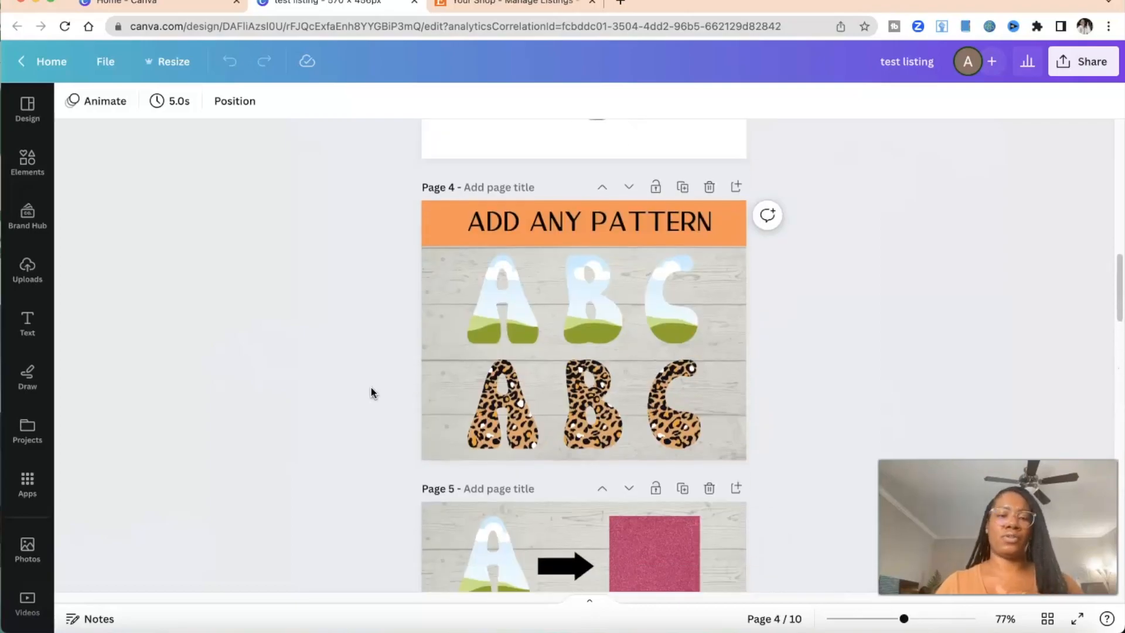
pyautogui.scroll(-1, 371, 387)
pyautogui.click(371, 378)
pyautogui.scroll(-1, 371, 378)
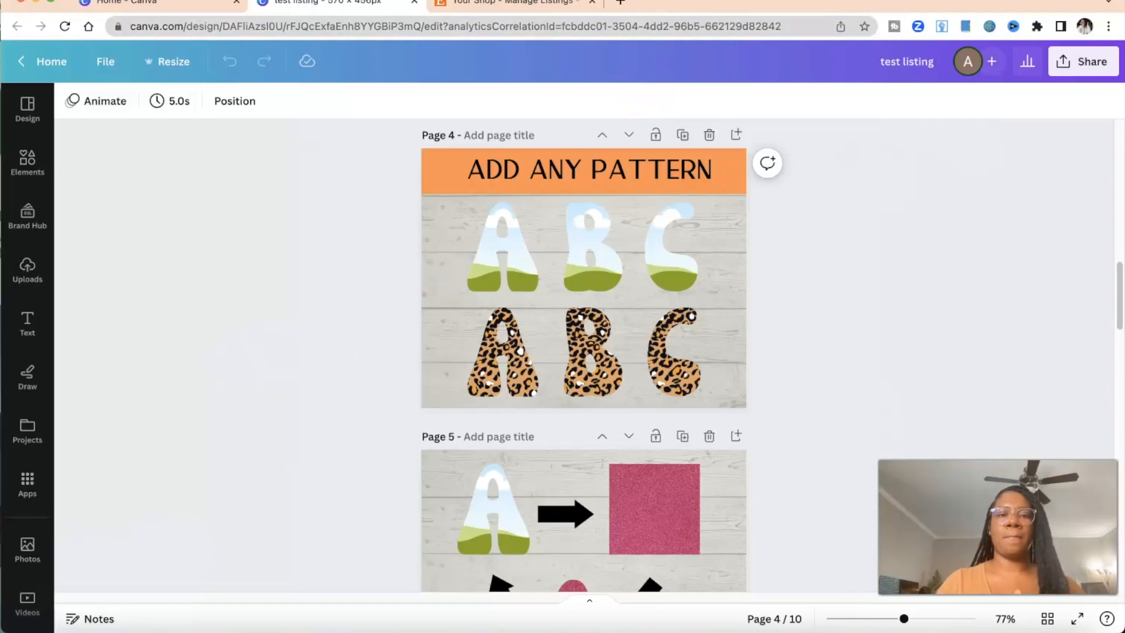
# Switch to Etsy Shop Manager and look over the shop's active listings.
pyautogui.click(504, 3)
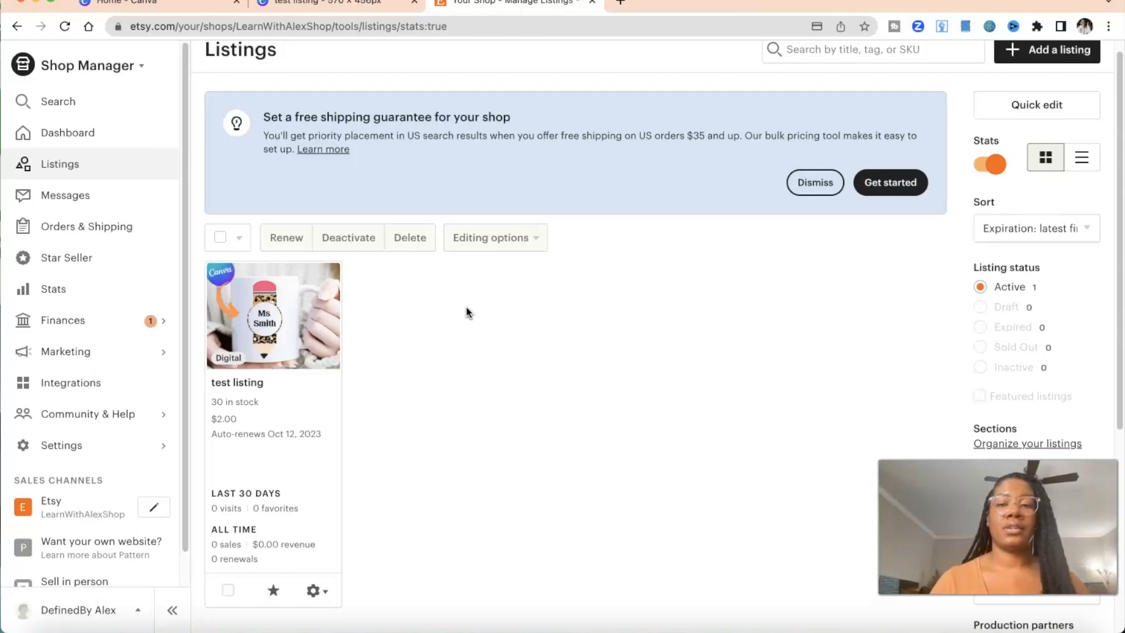
pyautogui.scroll(1, 469, 312)
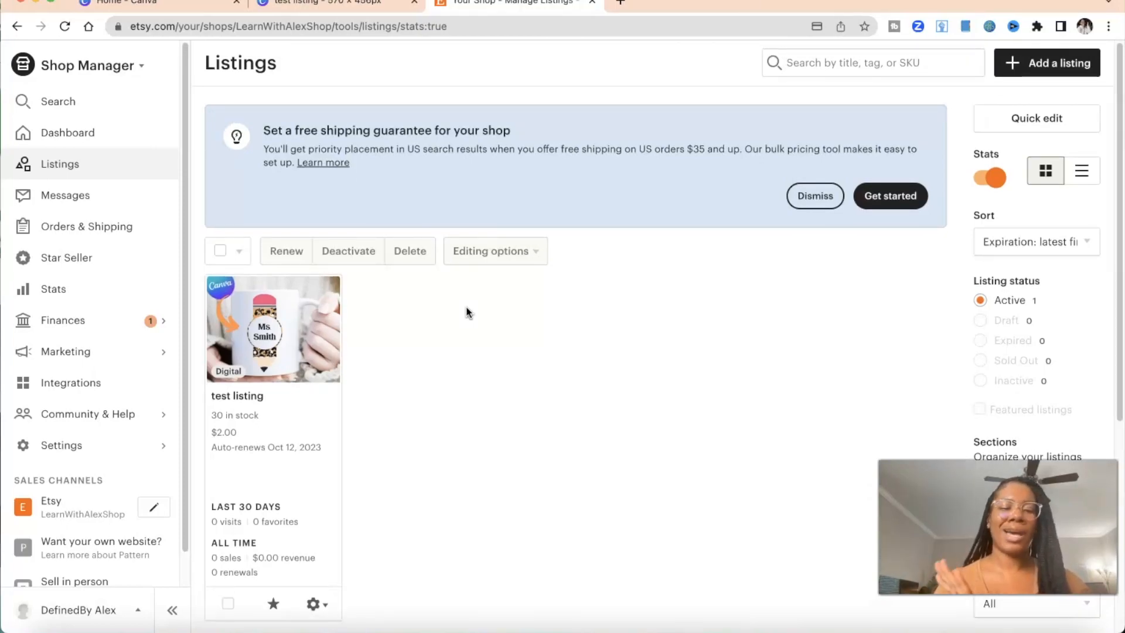
pyautogui.scroll(-1, 468, 311)
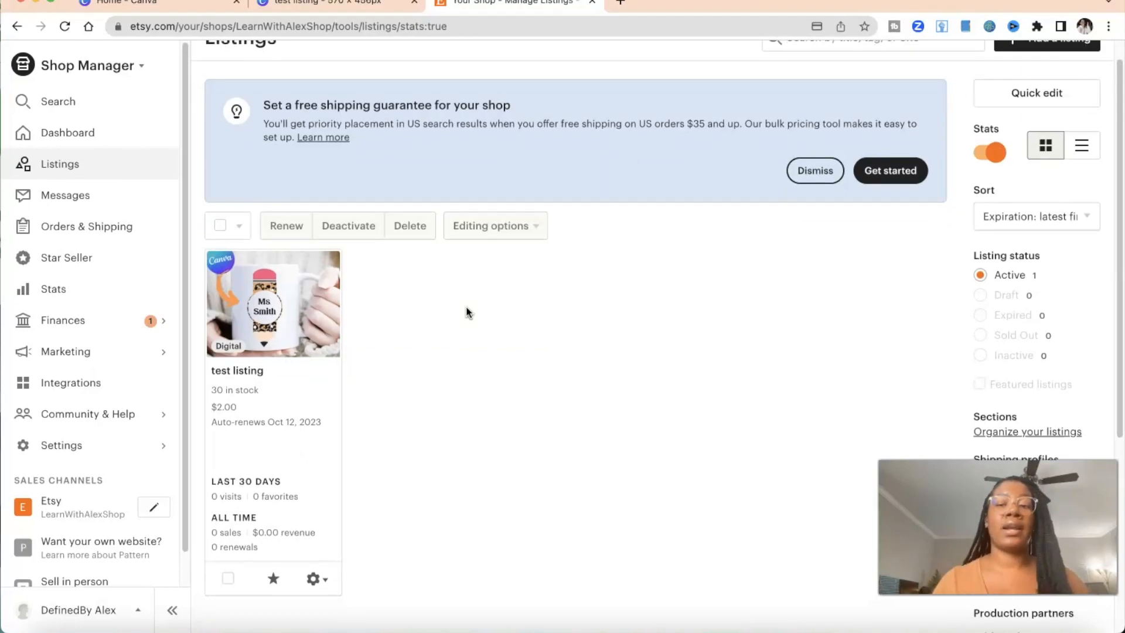
# Open the shop dashboard and look over its first-sale guide and stats overview.
pyautogui.scroll(1, 469, 312)
pyautogui.click(555, 344)
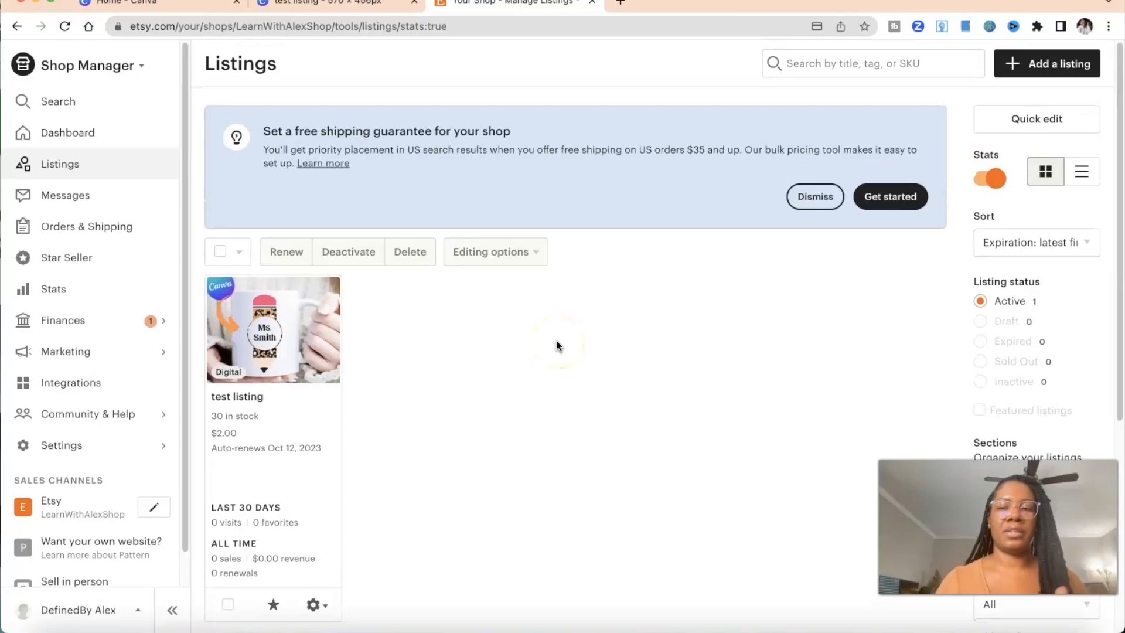
pyautogui.click(1054, 75)
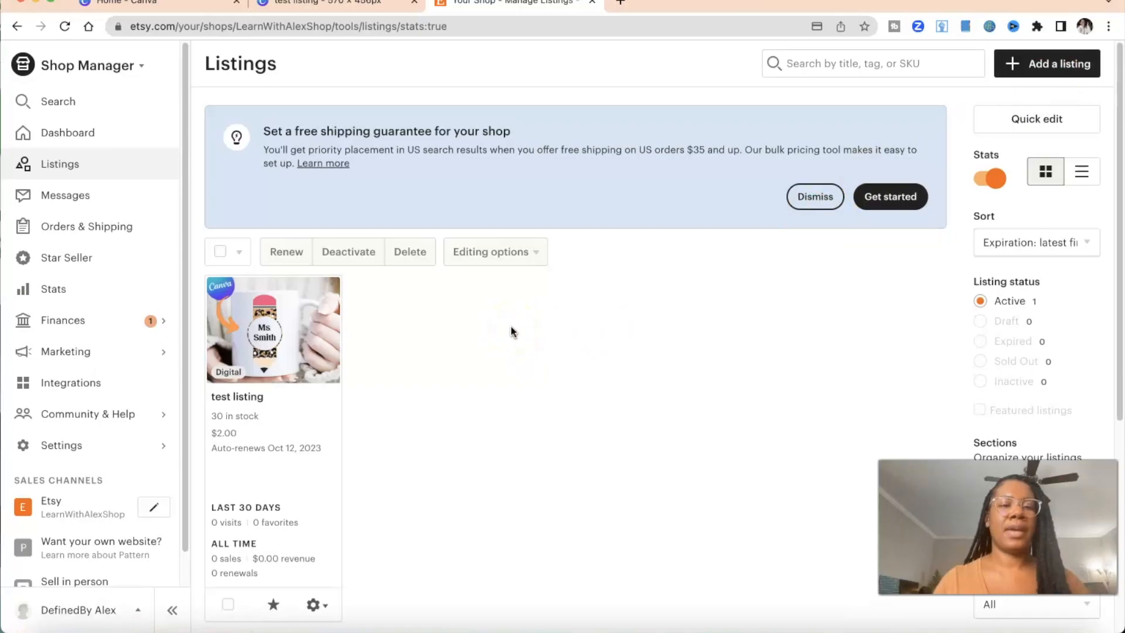
pyautogui.click(113, 144)
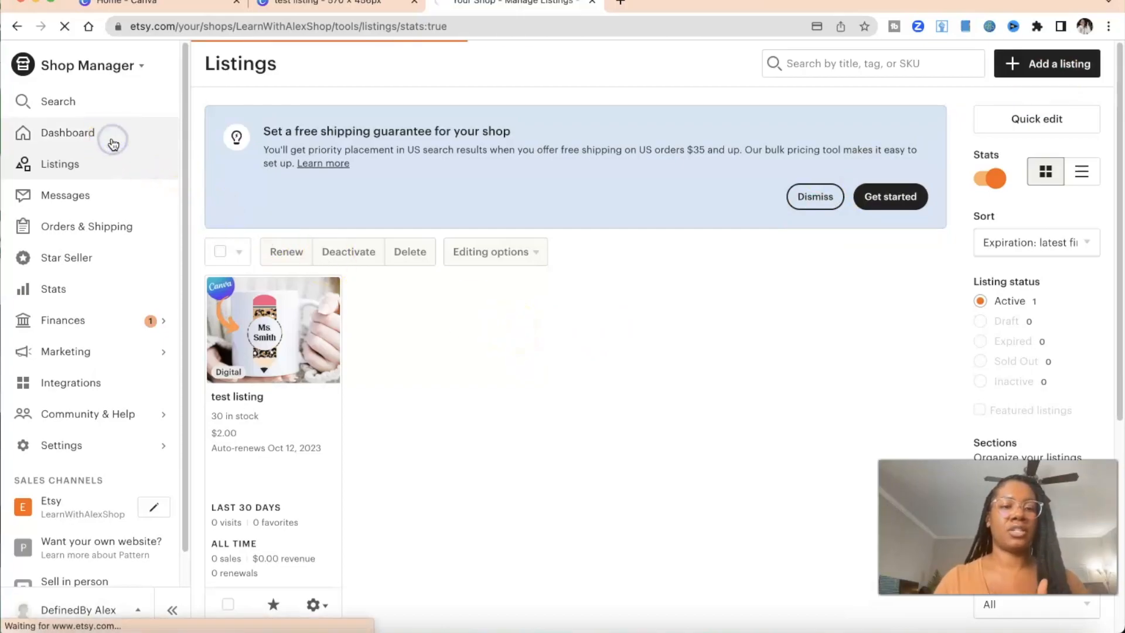
pyautogui.scroll(-1, 589, 332)
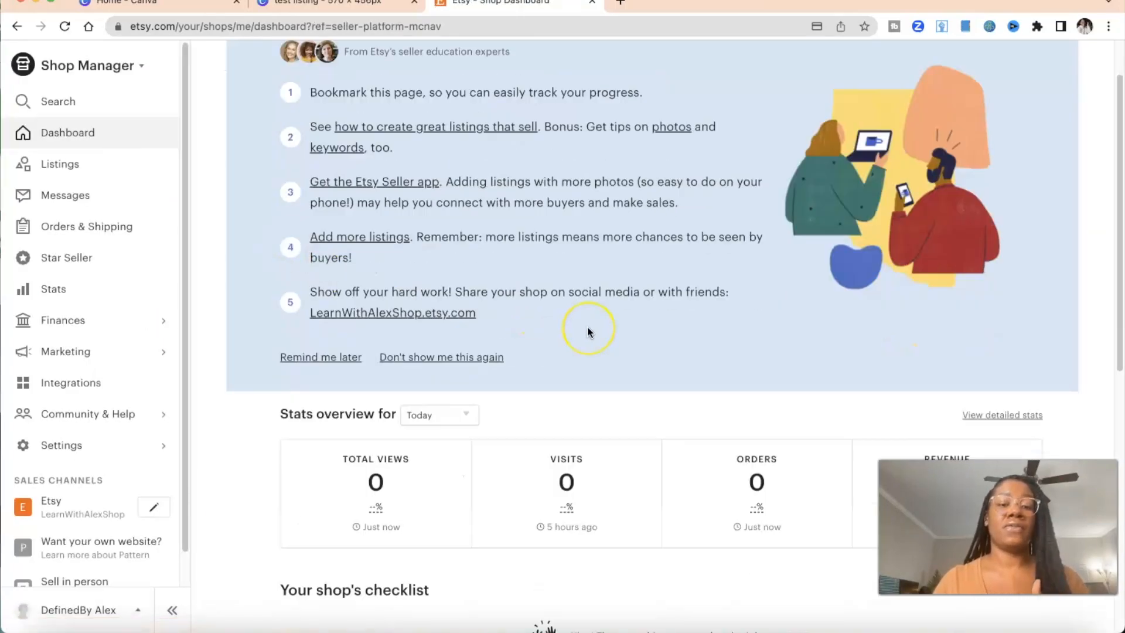
pyautogui.scroll(3, 588, 332)
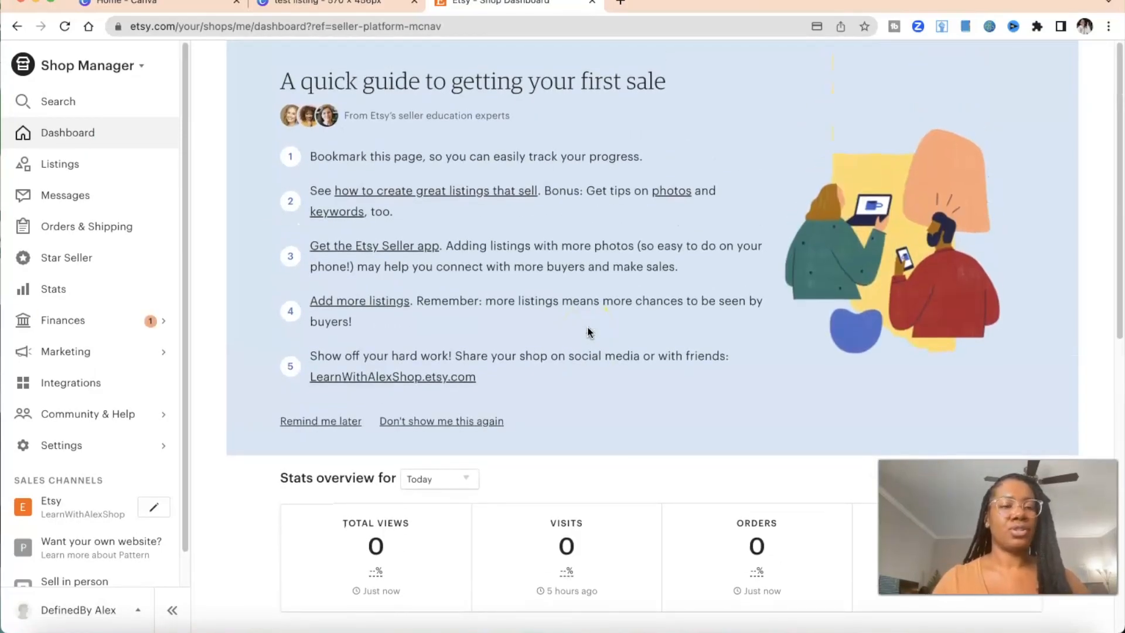
# Return to the shop's listings and start a new listing.
pyautogui.click(82, 175)
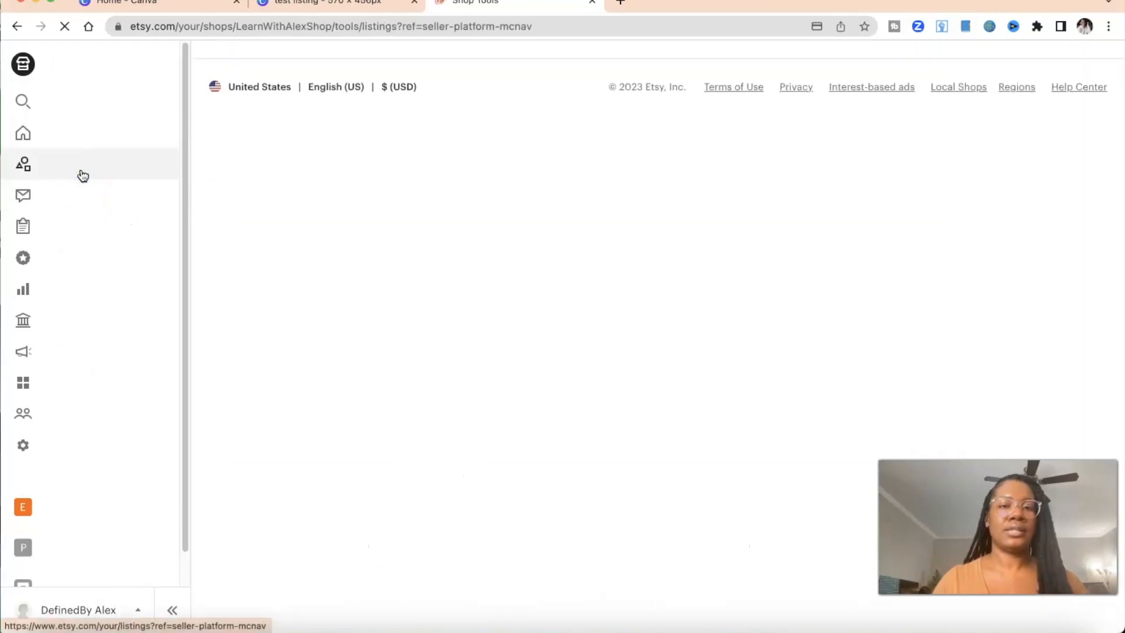
pyautogui.click(662, 348)
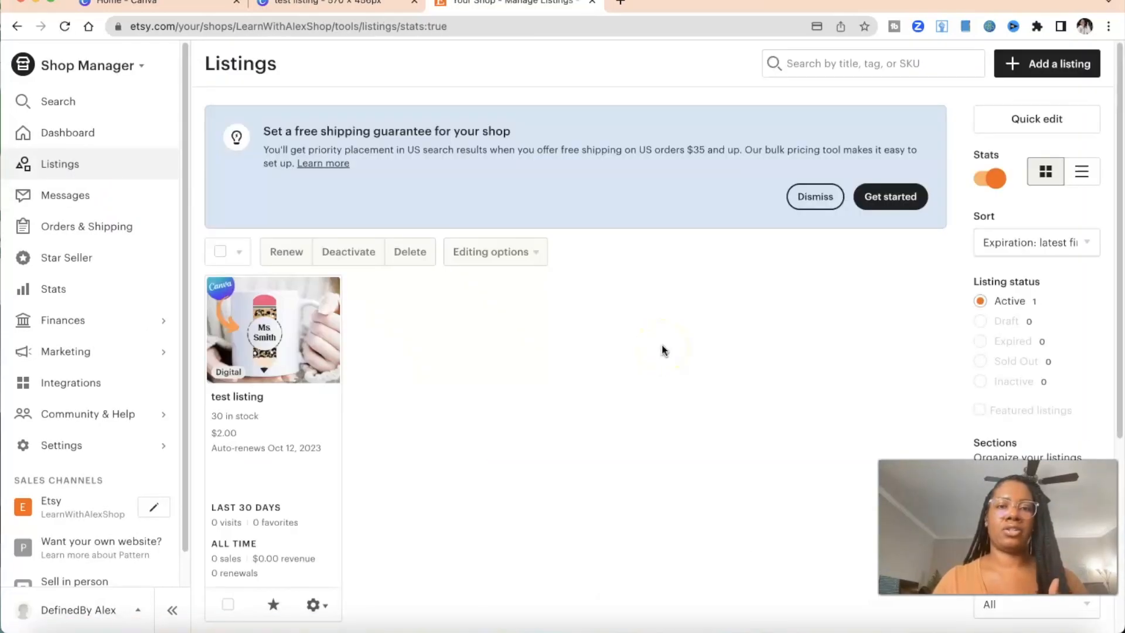
pyautogui.scroll(-1, 662, 350)
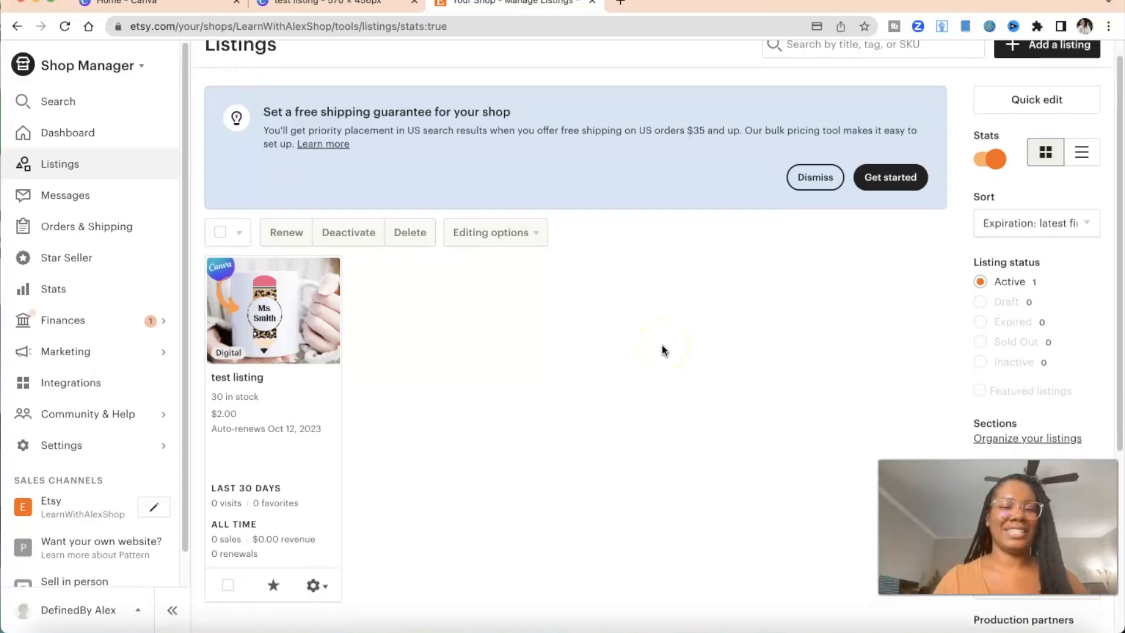
pyautogui.scroll(1, 663, 349)
pyautogui.click(1052, 75)
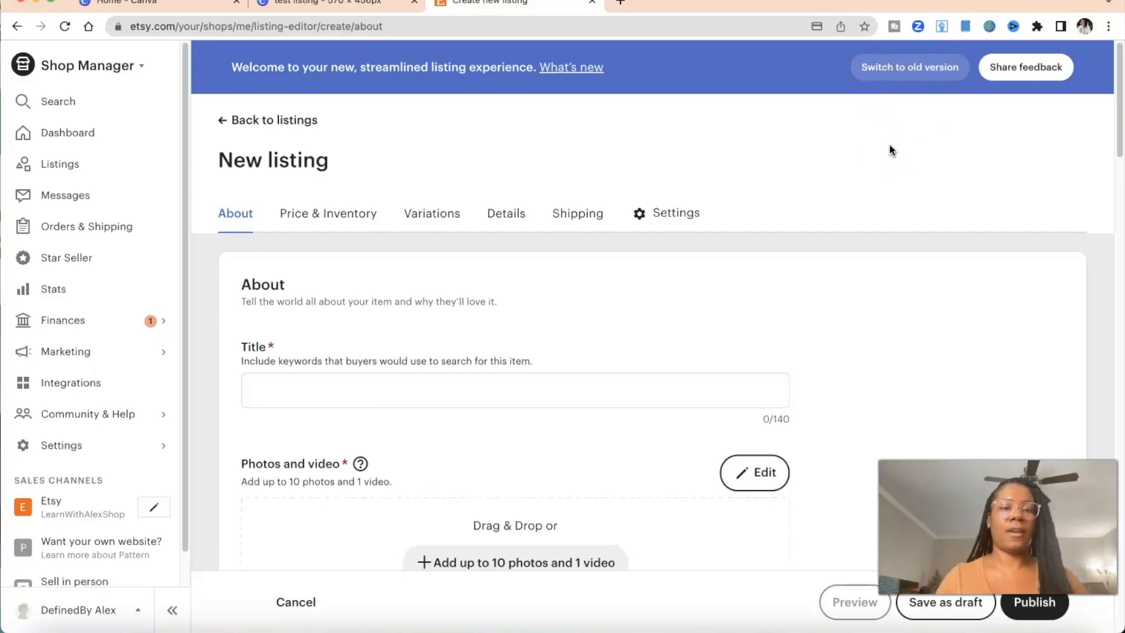
pyautogui.scroll(-1, 889, 145)
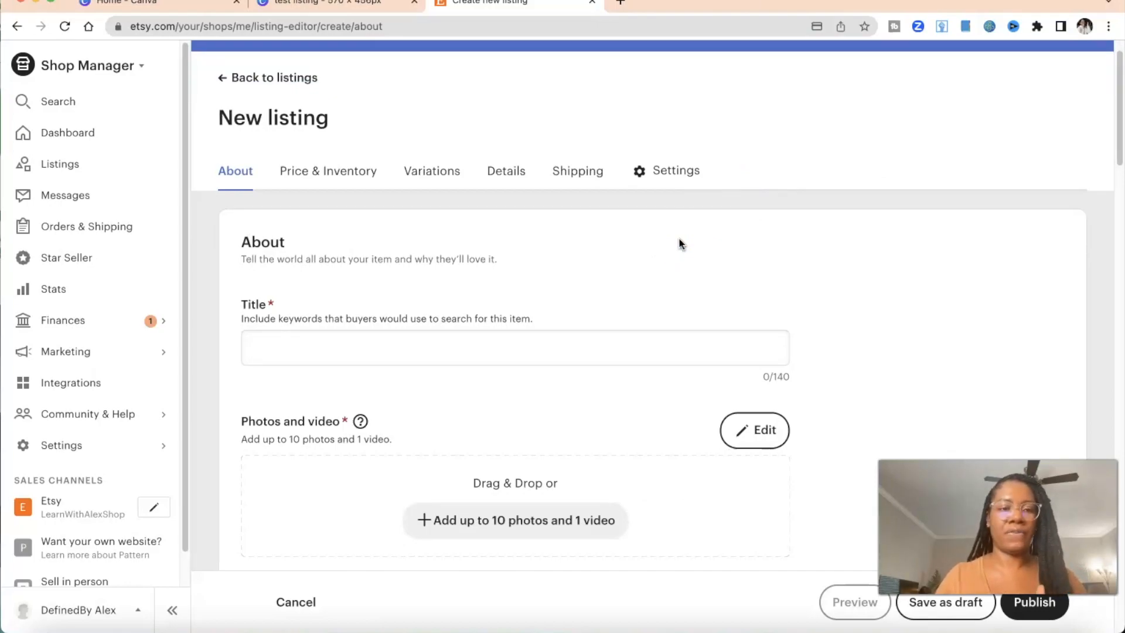
pyautogui.scroll(-1, 680, 242)
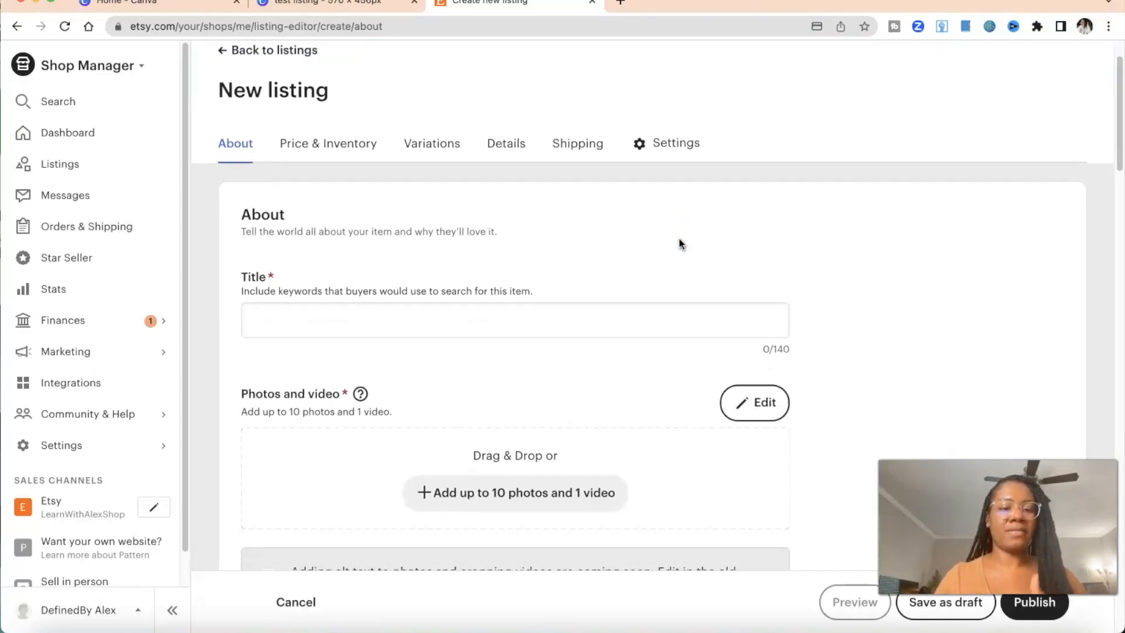
# Title the new listing "Custom canva frame, canva frame templates, canva frames".
pyautogui.click(410, 306)
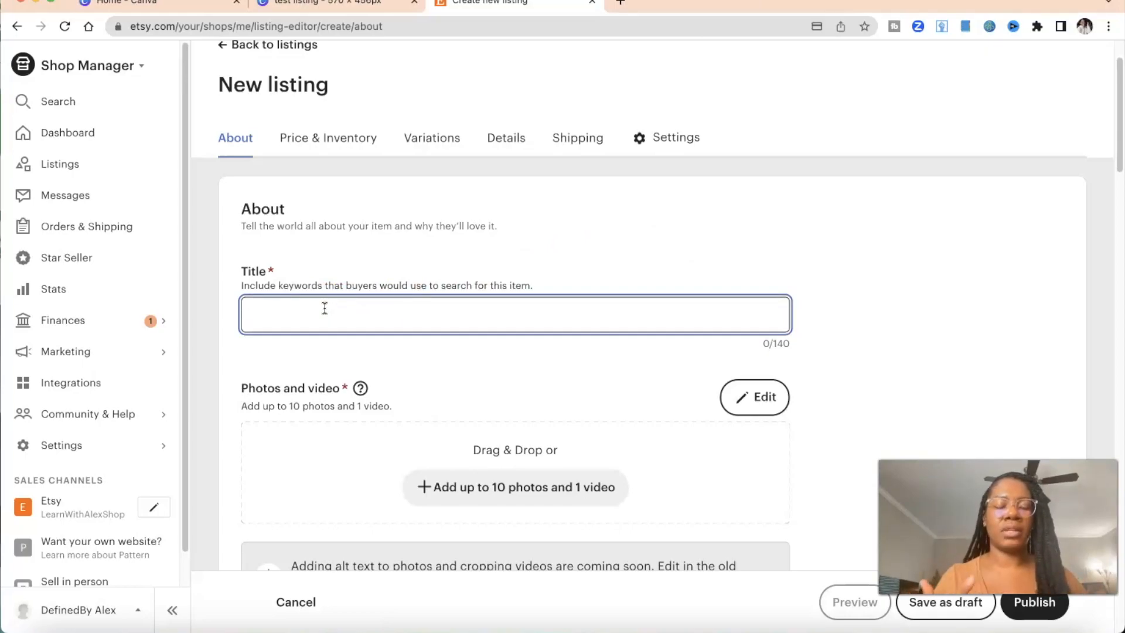
pyautogui.write('Cu')
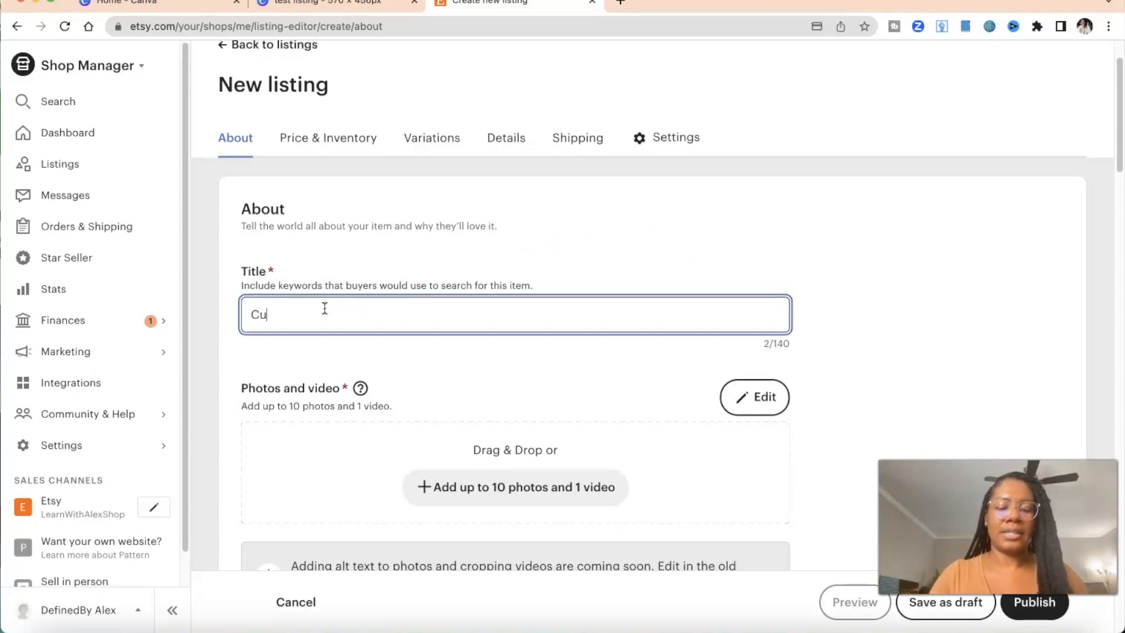
pyautogui.write('stom canva frame, ')
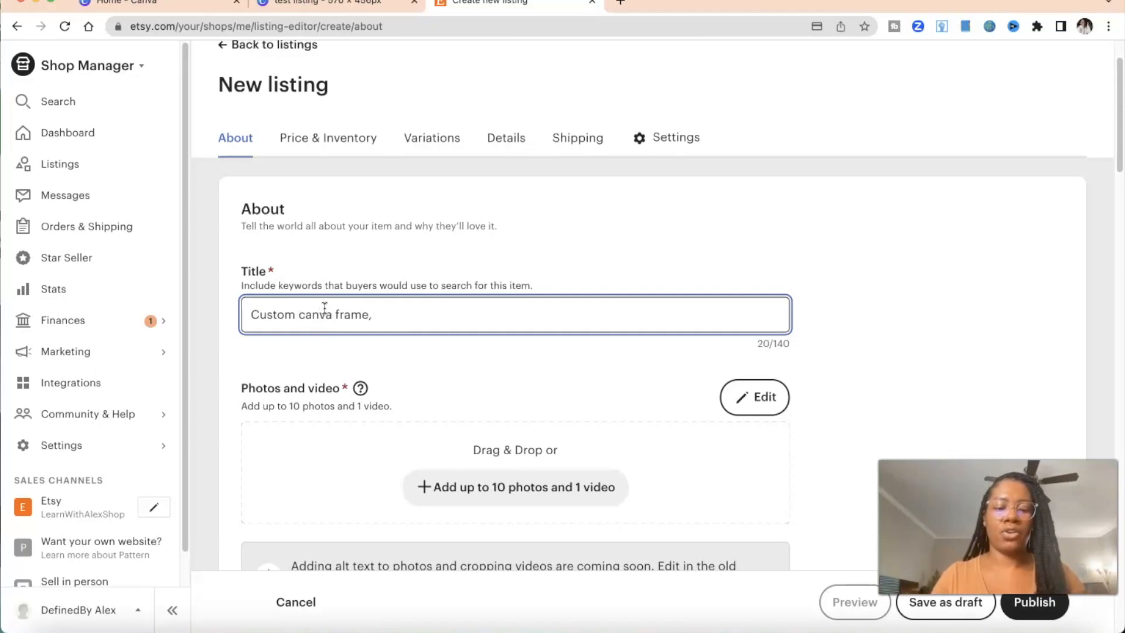
pyautogui.write('custom')
pyautogui.press('BackSpace')
pyautogui.press('BackSpace')
pyautogui.press('BackSpace')
pyautogui.press('BackSpace')
pyautogui.press('BackSpace')
pyautogui.write('anv')
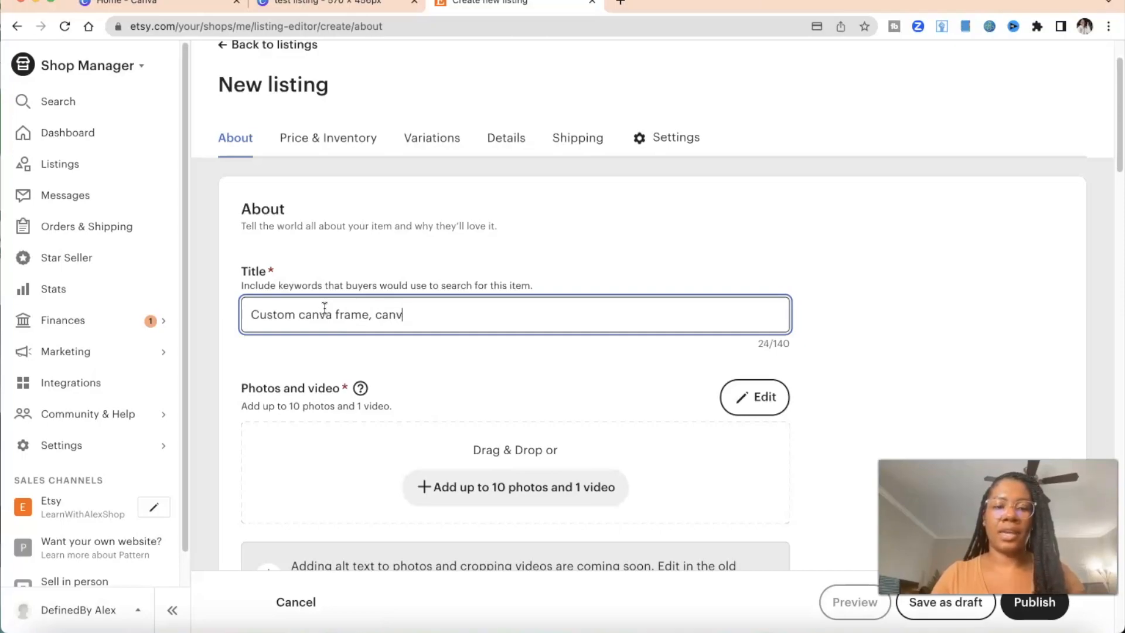
pyautogui.write('a ')
pyautogui.write('frame tem')
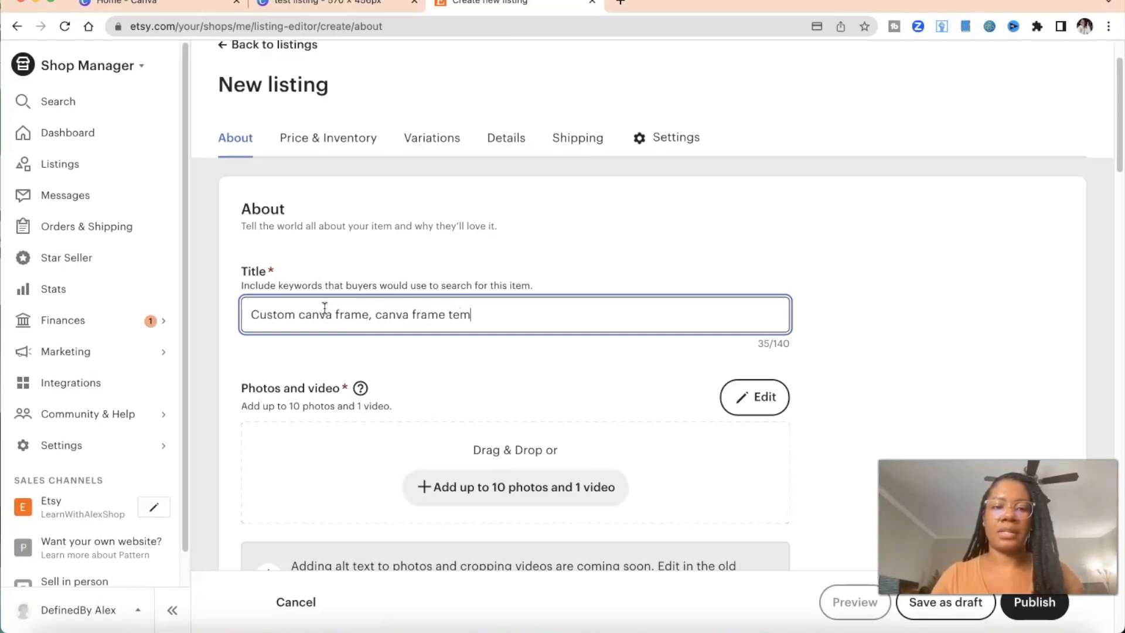
pyautogui.write('plaes, ca')
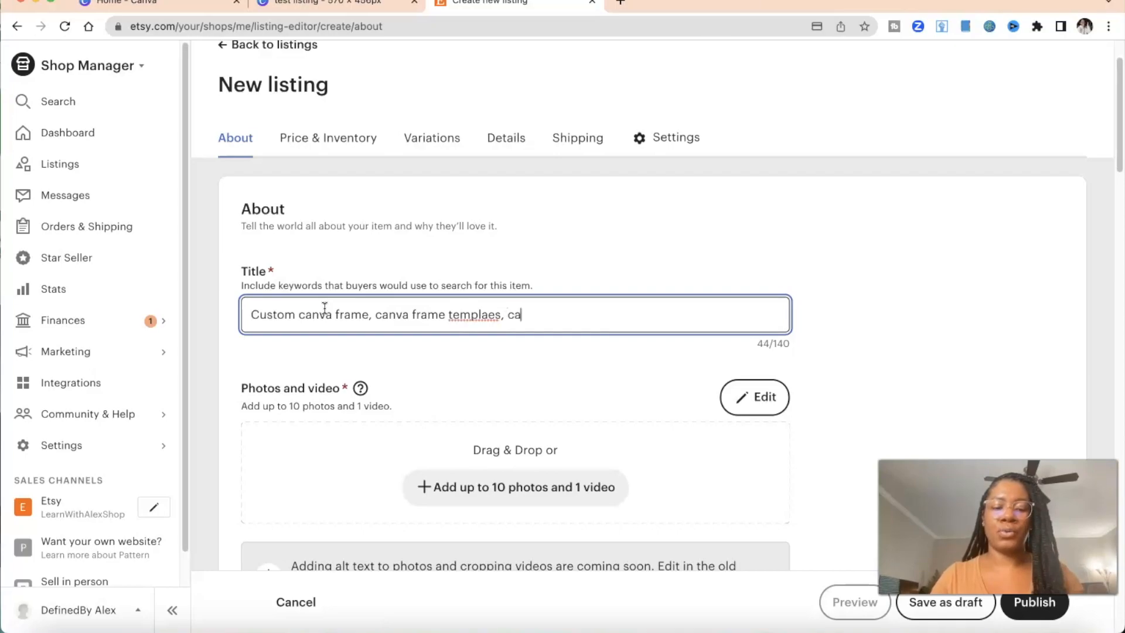
pyautogui.write('nva frames')
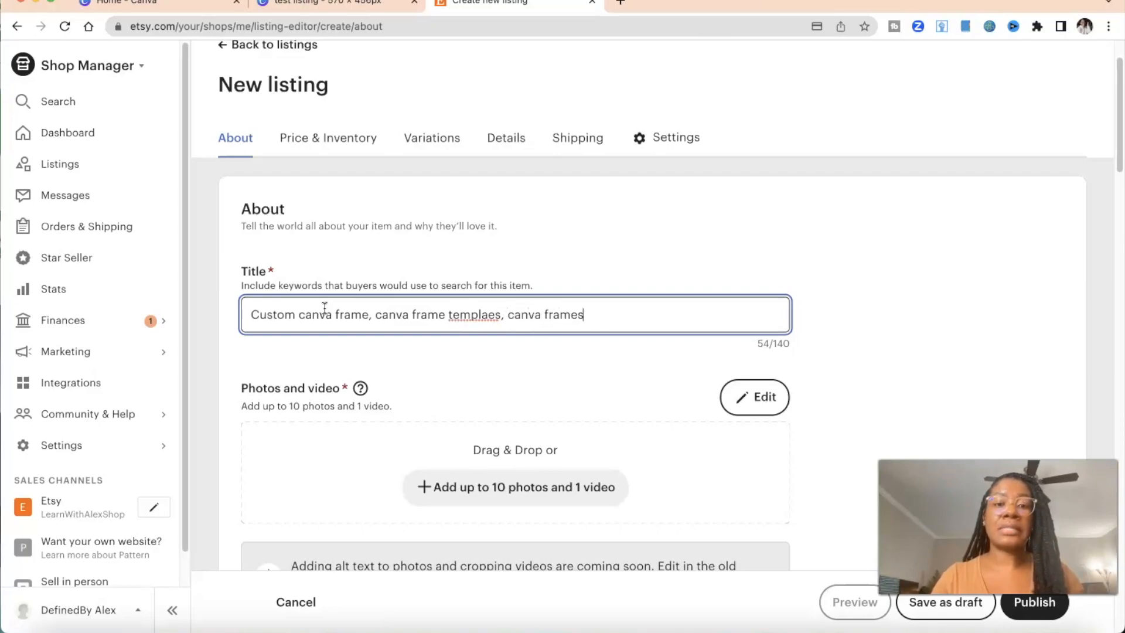
pyautogui.click(488, 316)
pyautogui.write('t')
pyautogui.click(595, 324)
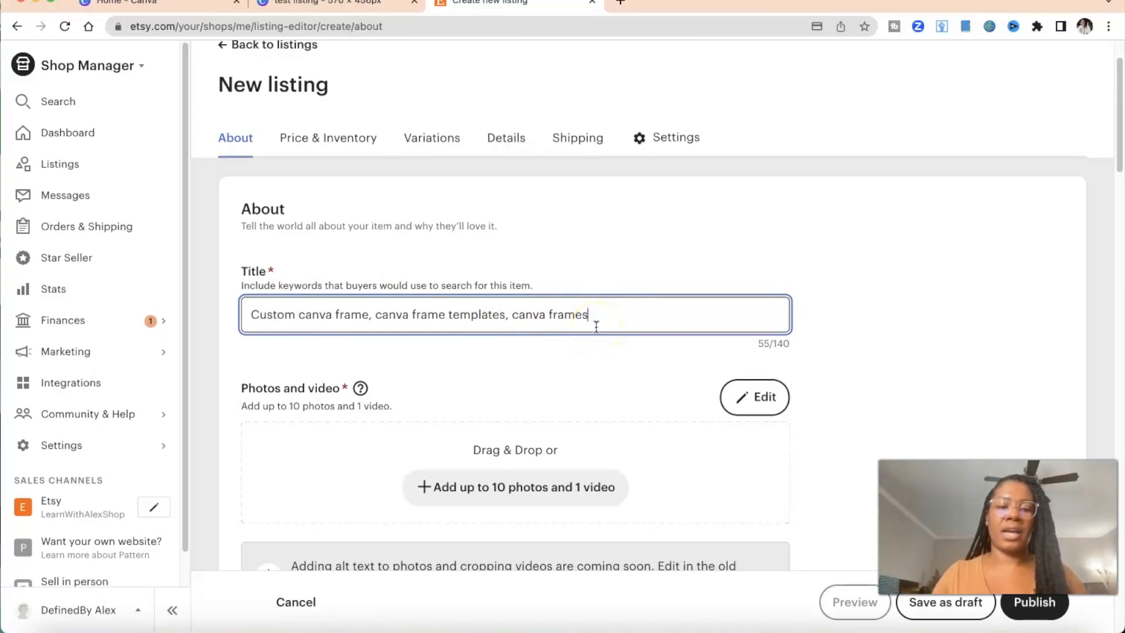
pyautogui.scroll(-2, 596, 327)
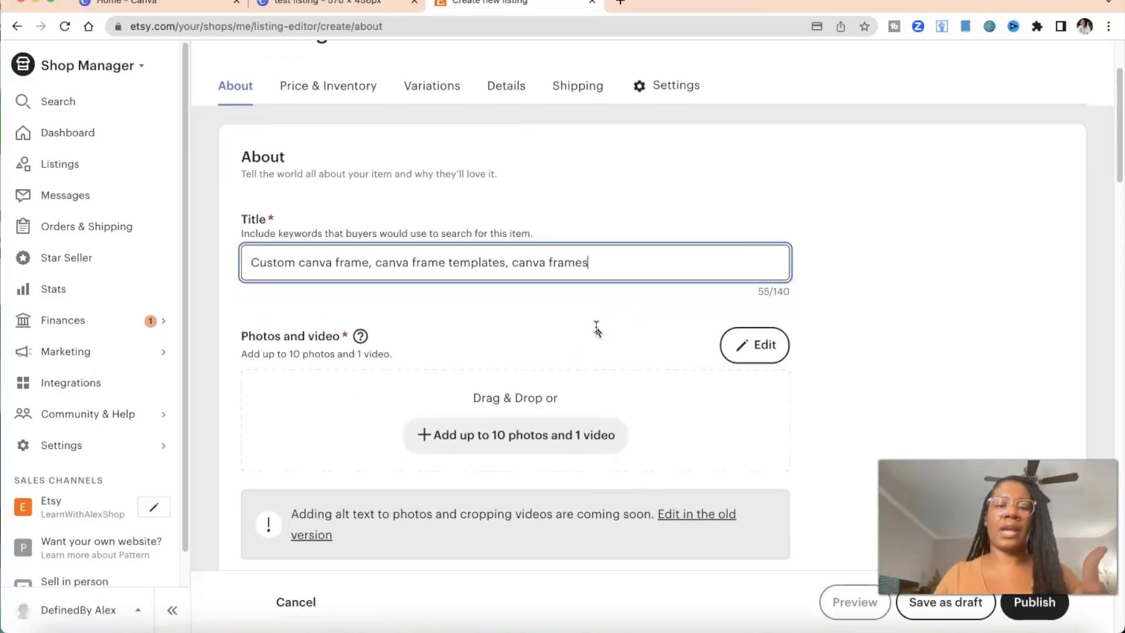
pyautogui.scroll(-1, 596, 327)
pyautogui.click(313, 229)
pyautogui.click(618, 213)
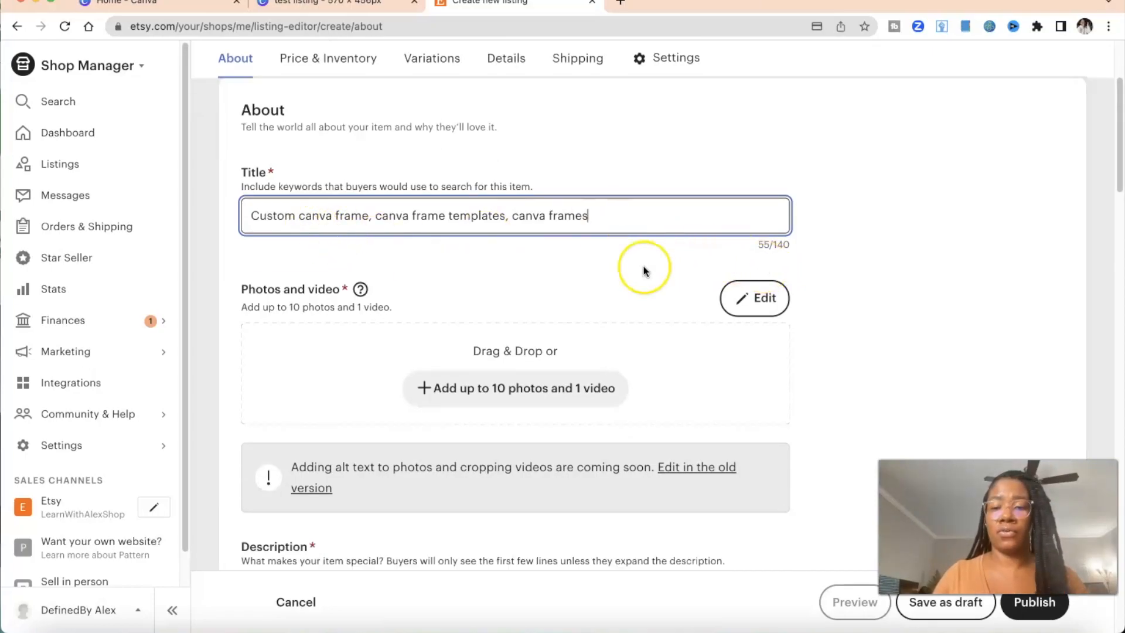
# Upload the seven prepared alphabet product images to the listing's photos.
pyautogui.scroll(-1, 603, 273)
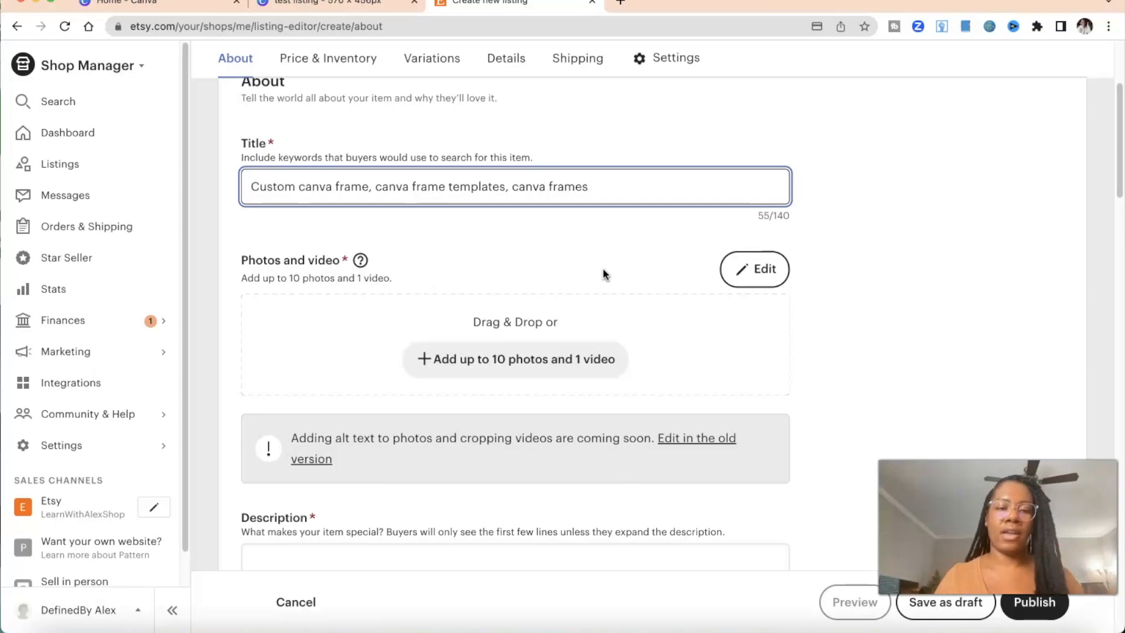
pyautogui.click(533, 375)
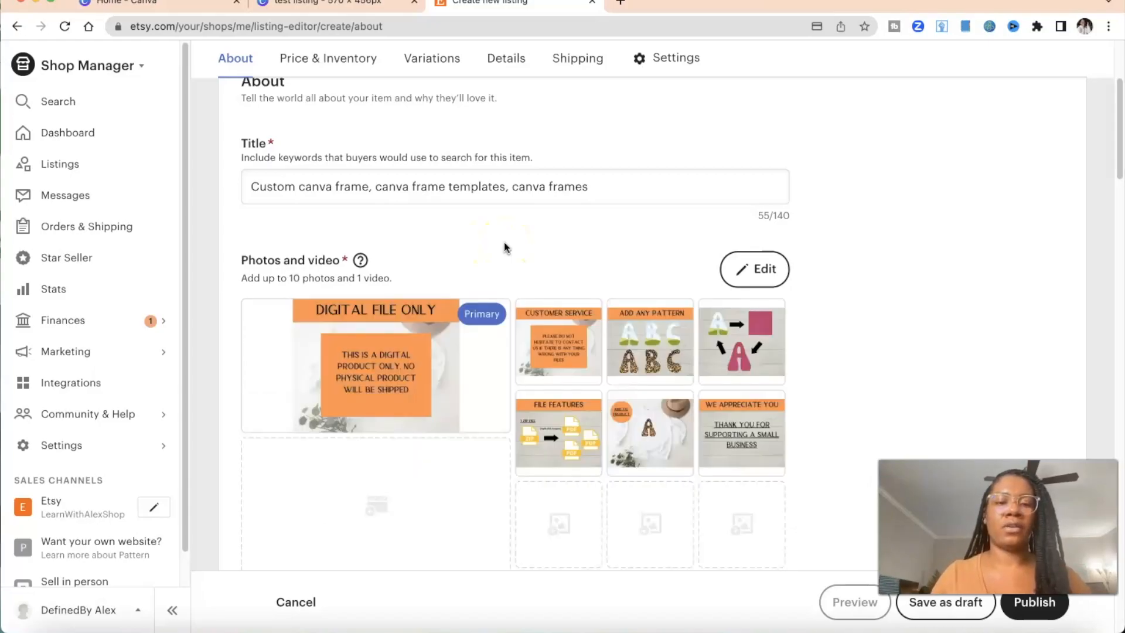
pyautogui.click(526, 251)
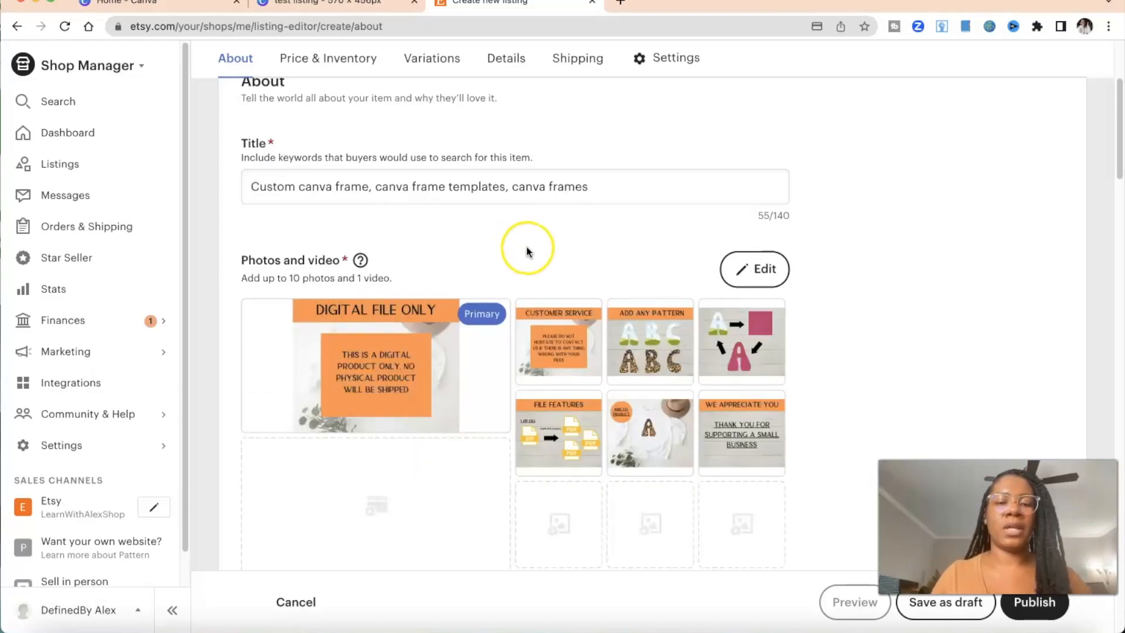
# Reorder the photos with "Add Any Pattern" as primary, followed by the shirt mockup and the letter-and-color diagram.
pyautogui.scroll(-1, 526, 250)
pyautogui.moveTo(650, 309)
pyautogui.moveTo(650, 309); pyautogui.dragTo(345, 344)
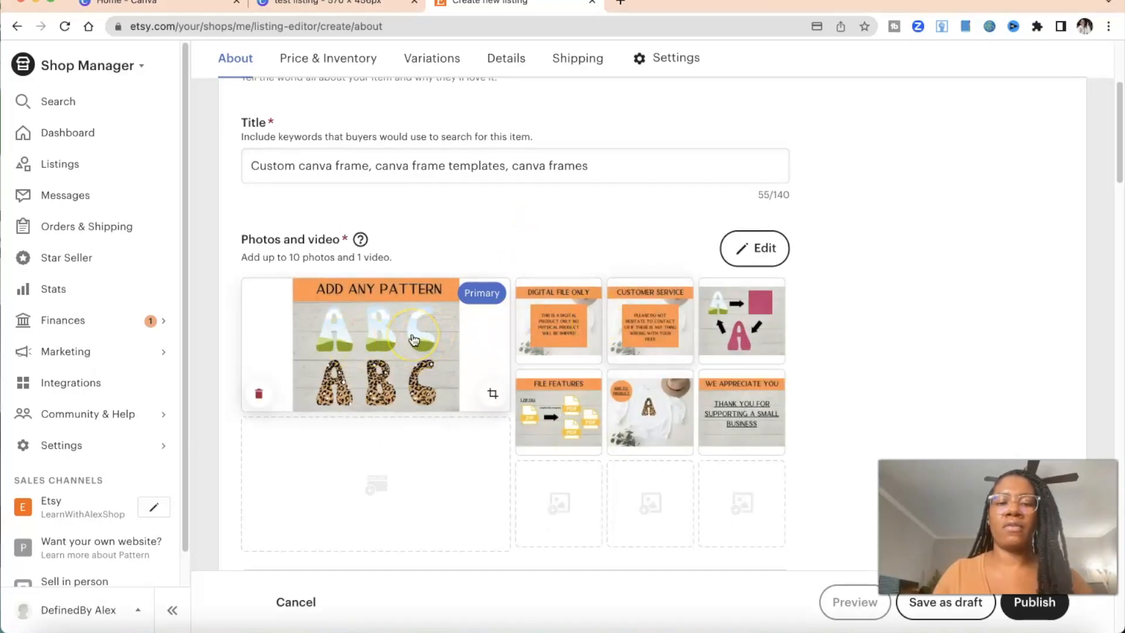
pyautogui.moveTo(650, 389); pyautogui.dragTo(561, 325)
pyautogui.moveTo(560, 416); pyautogui.dragTo(649, 321)
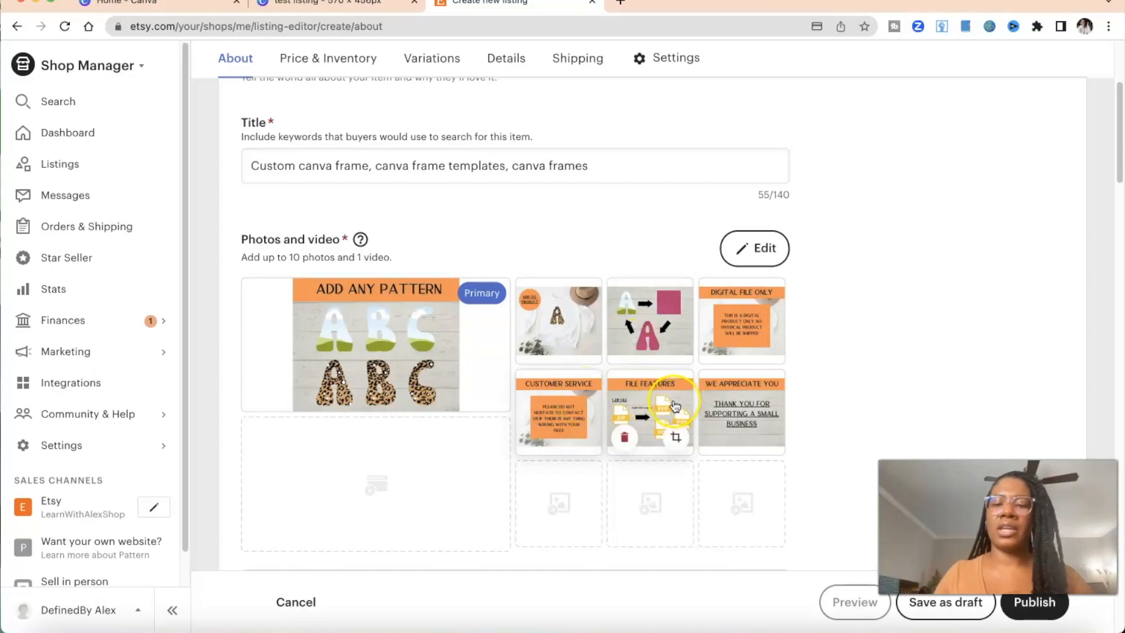
pyautogui.scroll(-1, 676, 406)
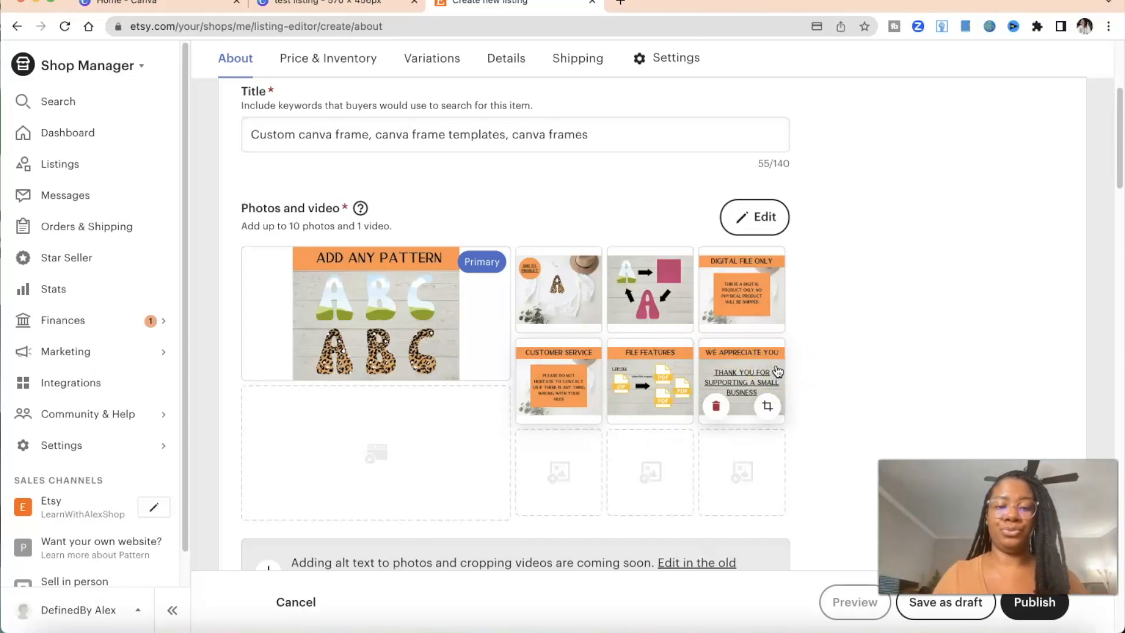
# Paste the prepared product description, starting "Thank you for your order!", into the listing's description.
pyautogui.scroll(-5, 777, 371)
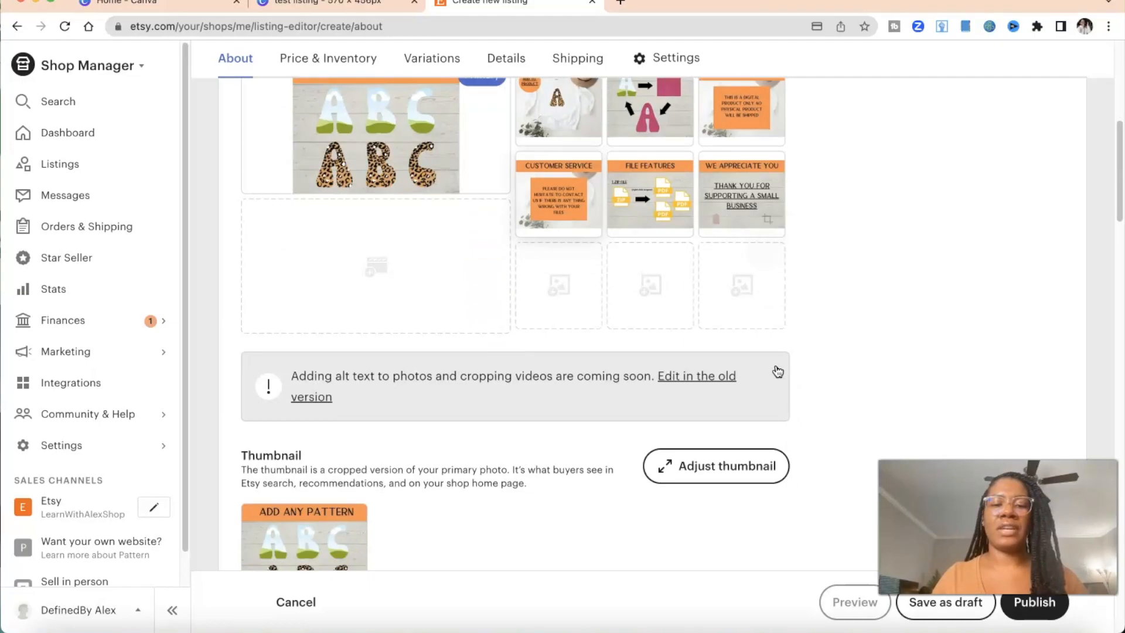
pyautogui.scroll(-2, 469, 397)
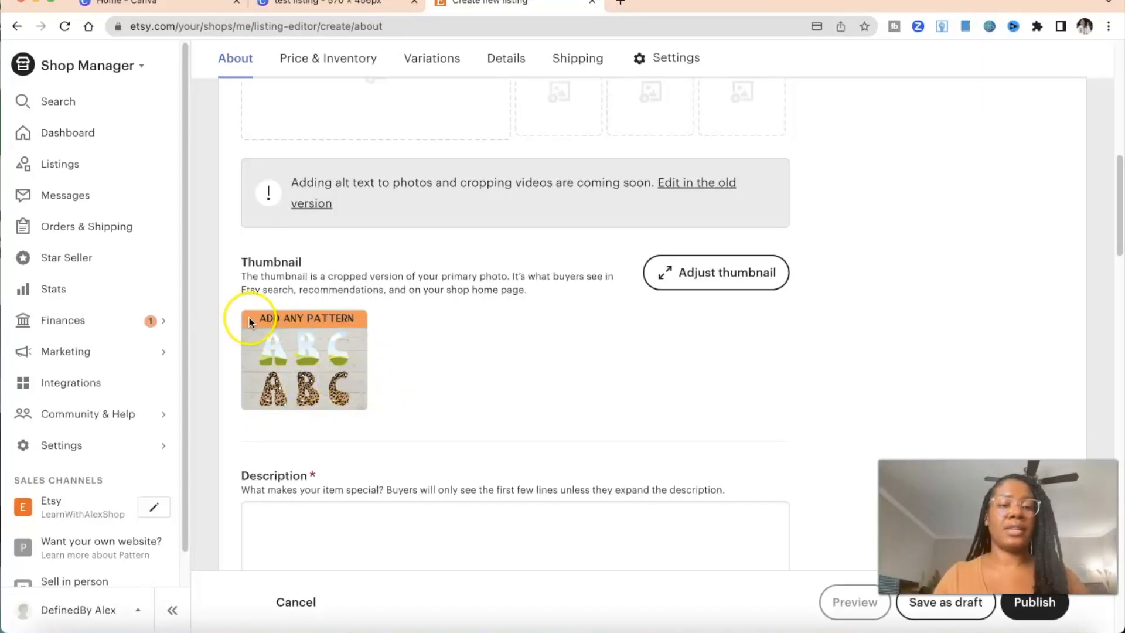
pyautogui.scroll(-3, 382, 334)
pyautogui.click(282, 344)
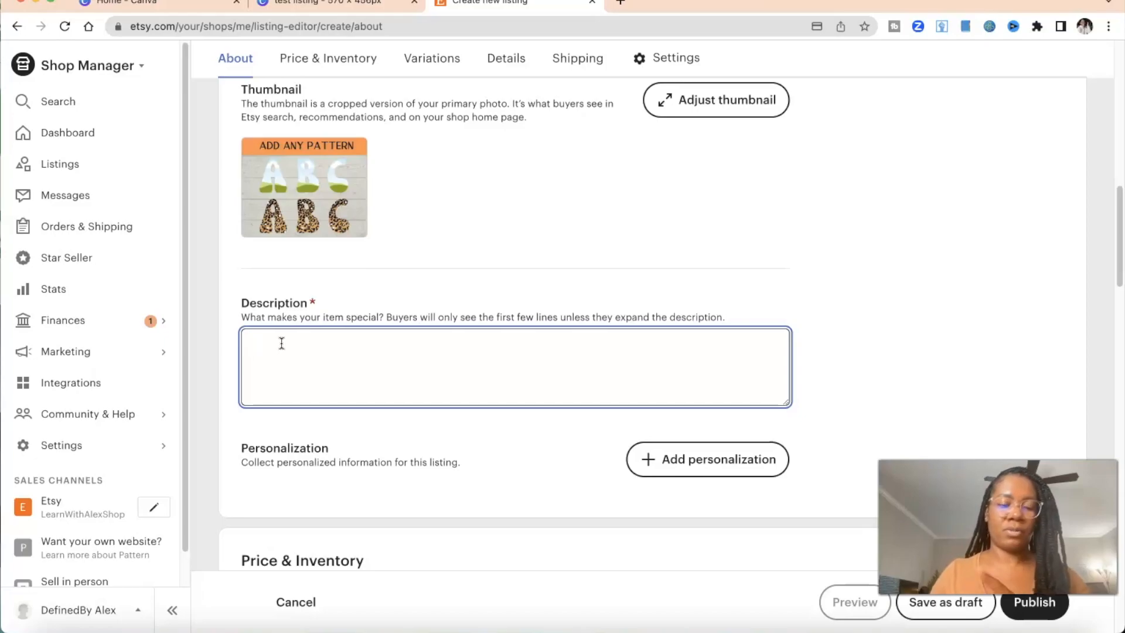
pyautogui.press('super+v')
# Read through the pasted description, including the "HOW IT WORKS" instructions, file types, and "Personal Use Only" terms.
pyautogui.scroll(2, 353, 356)
pyautogui.scroll(1, 353, 356)
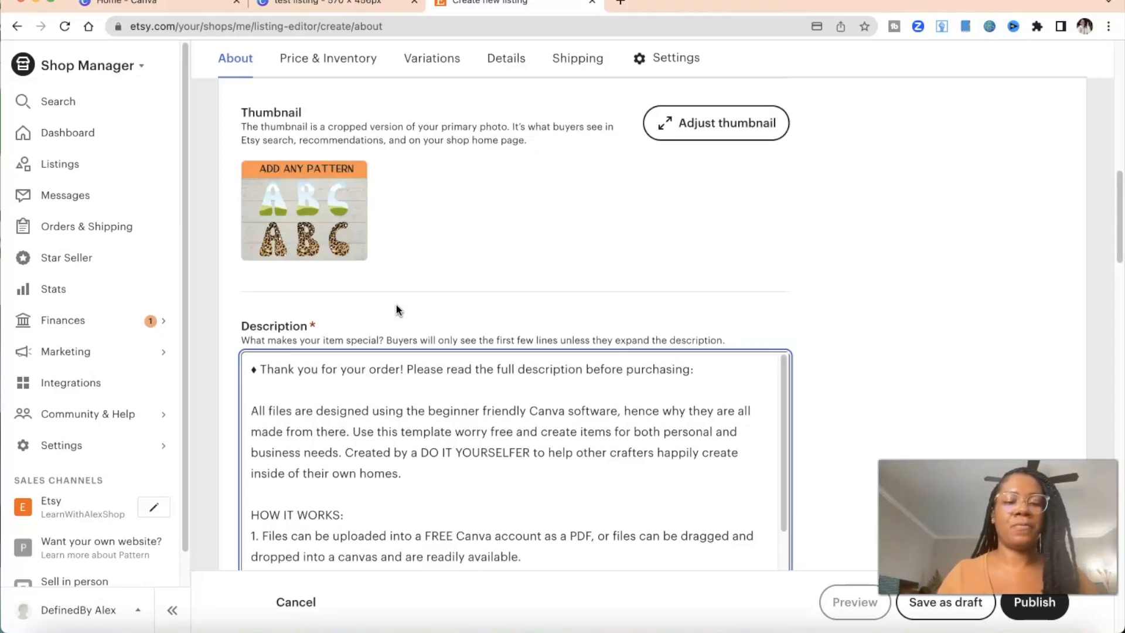
pyautogui.scroll(-2, 396, 308)
pyautogui.scroll(-2, 397, 309)
pyautogui.scroll(2, 394, 309)
pyautogui.click(427, 364)
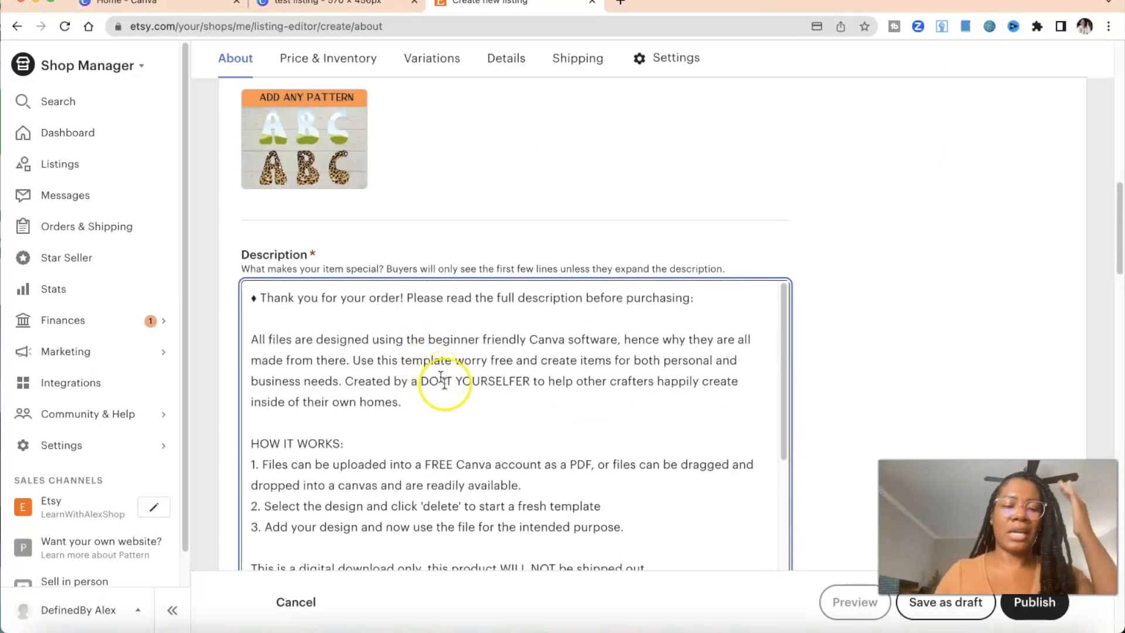
pyautogui.scroll(-2, 455, 397)
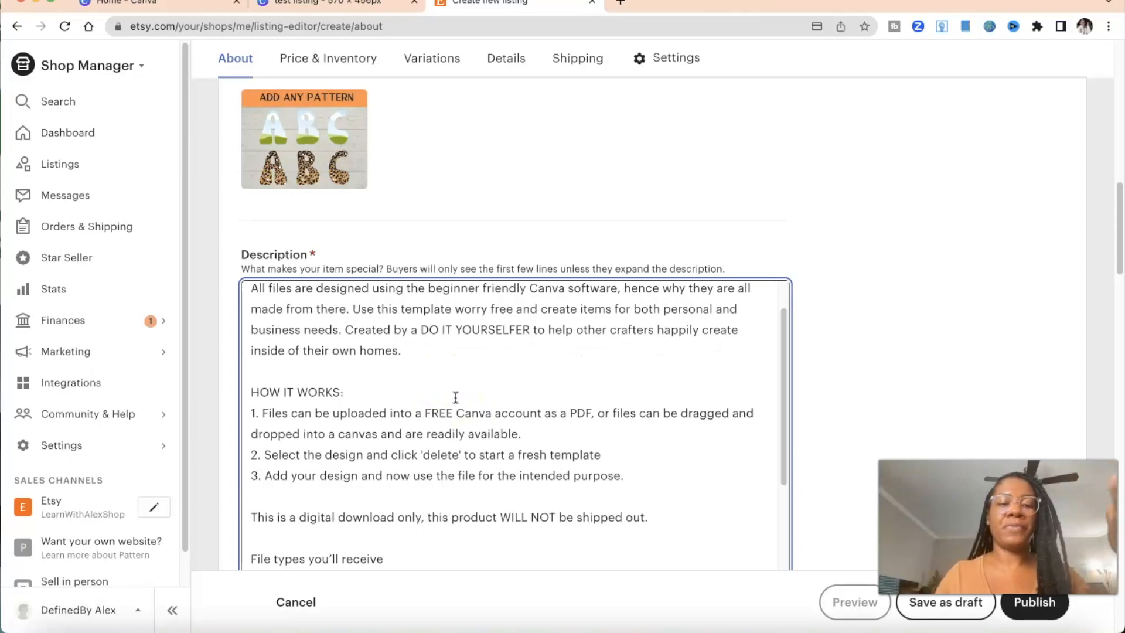
pyautogui.scroll(2, 455, 398)
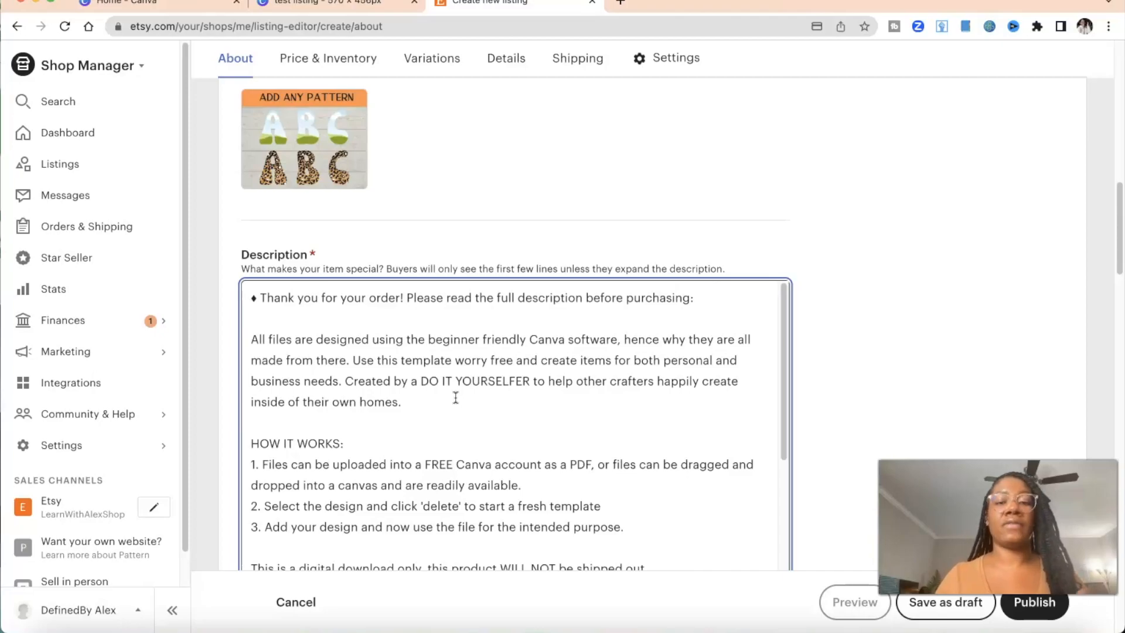
pyautogui.scroll(-10, 455, 398)
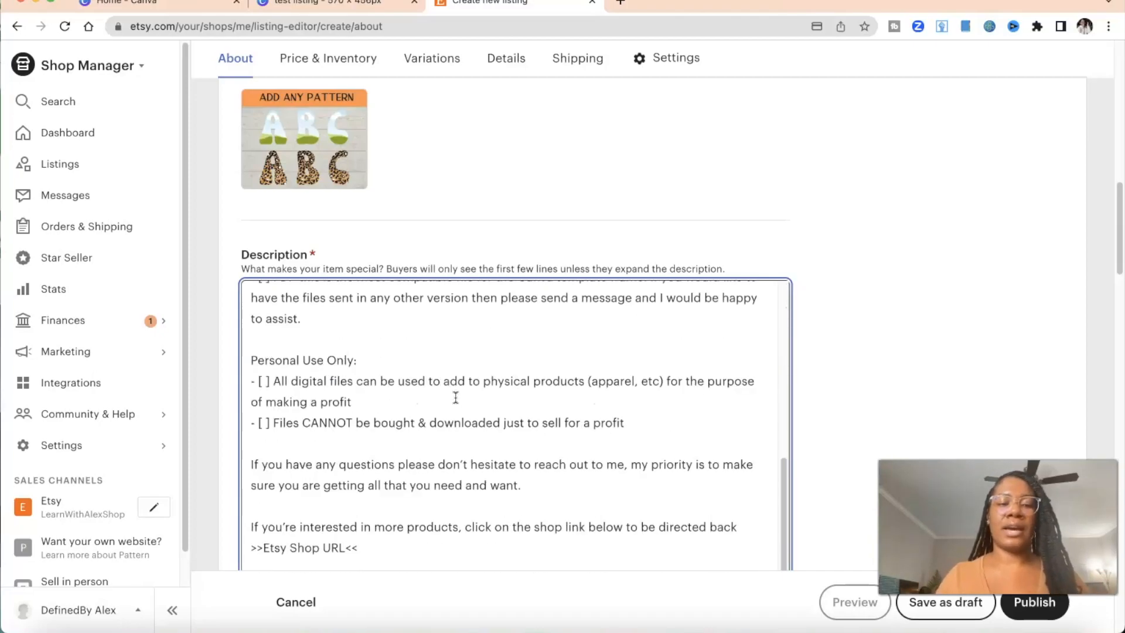
# Review the end of the description, including the contact note, the shop URL placeholder and the shop name sign-off.
pyautogui.scroll(-4, 455, 398)
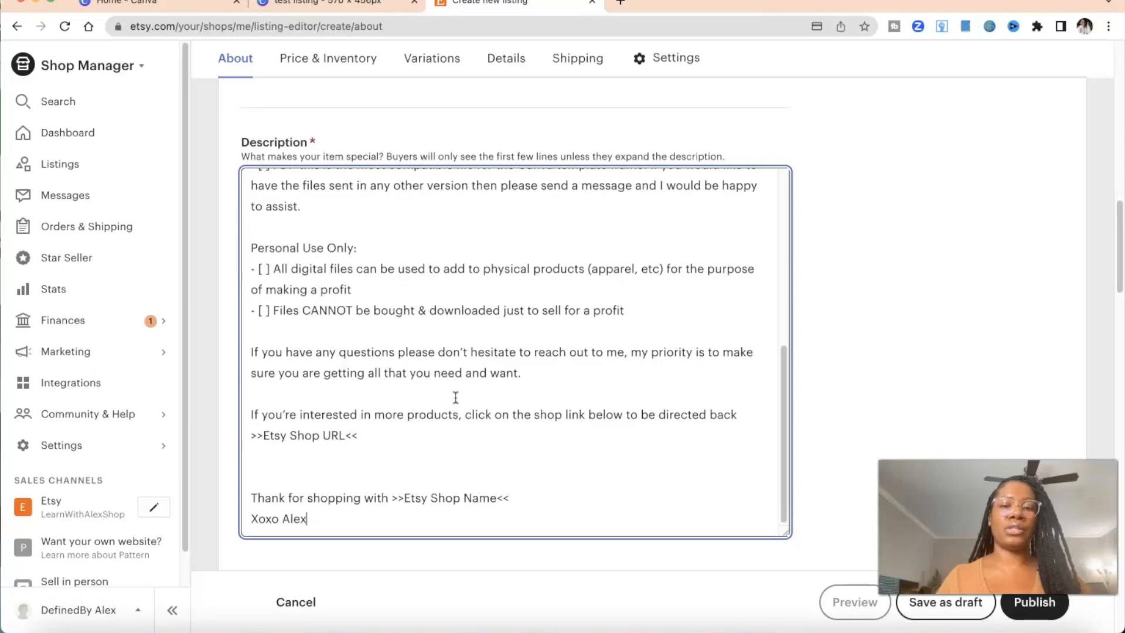
pyautogui.click(359, 340)
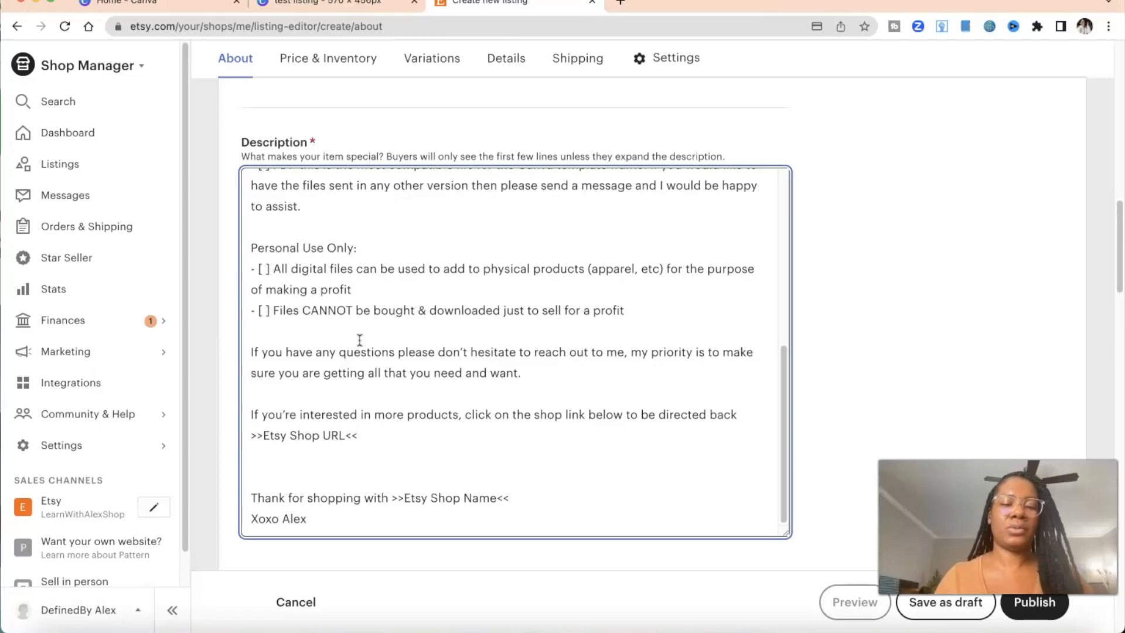
pyautogui.scroll(-1, 360, 340)
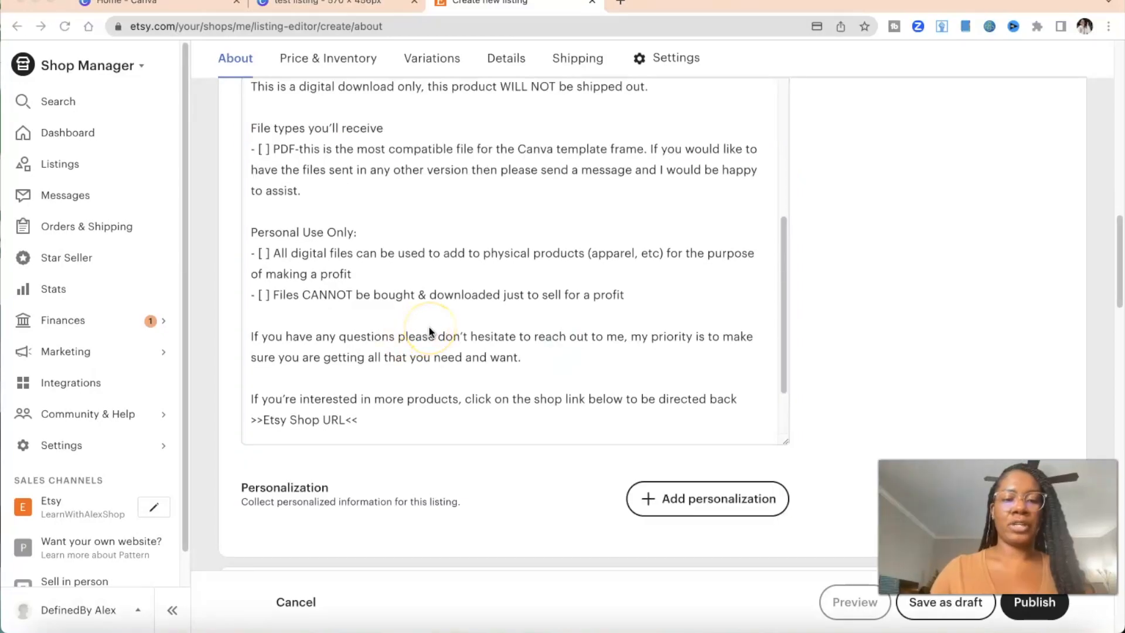
pyautogui.scroll(-3, 429, 331)
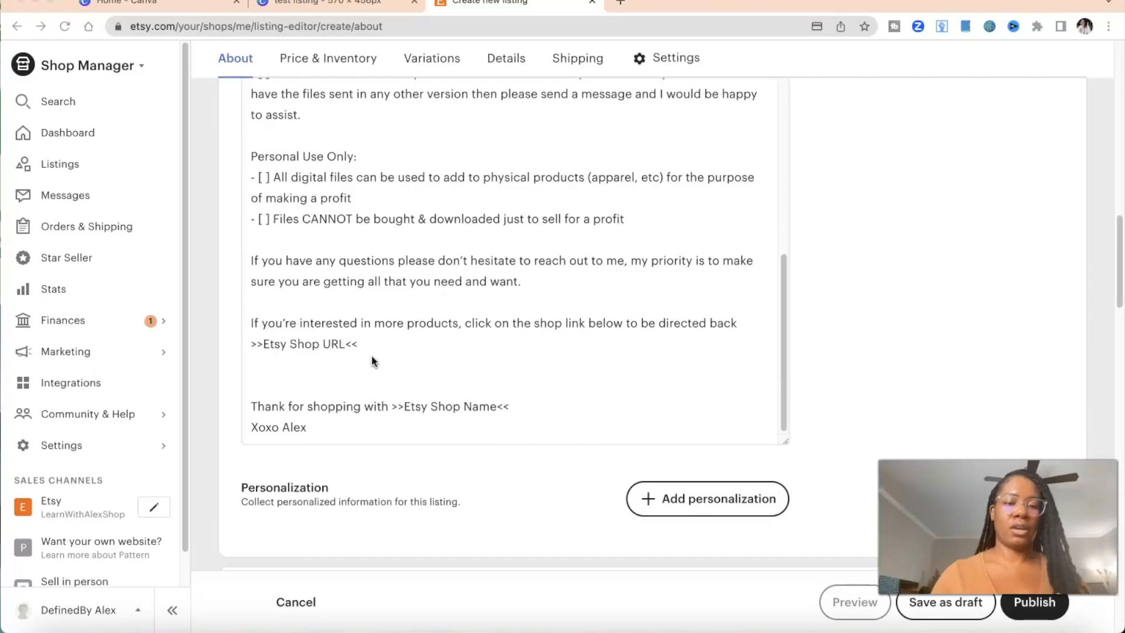
pyautogui.scroll(-4, 371, 358)
pyautogui.click(326, 320)
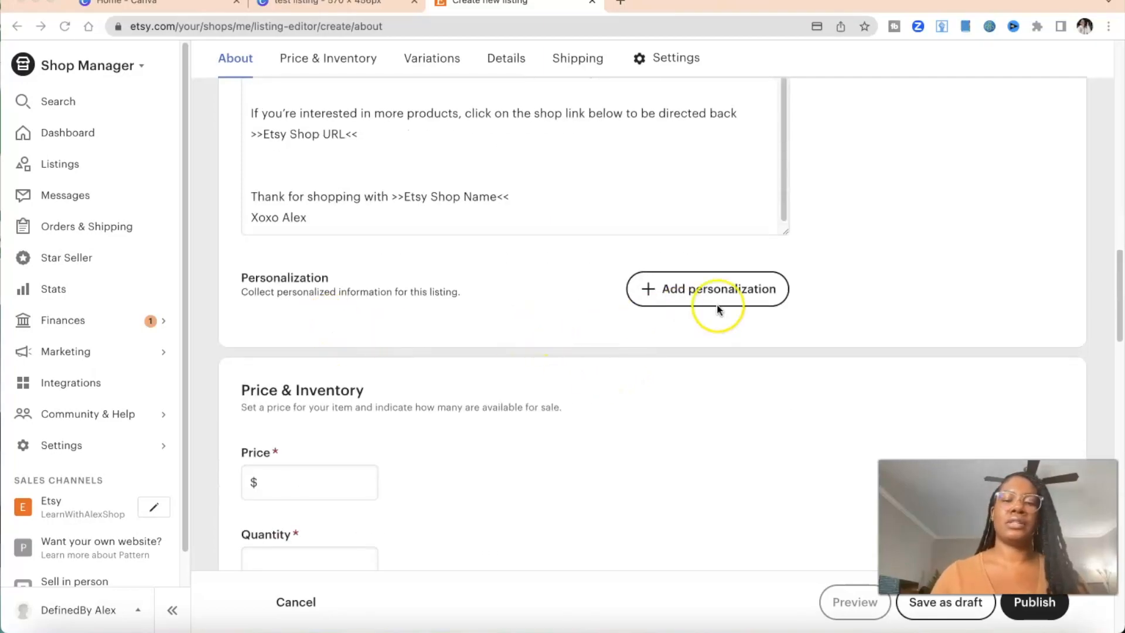
# Set the listing's price to $5.00 and its quantity to 999.
pyautogui.scroll(-4, 586, 305)
pyautogui.click(345, 268)
pyautogui.click(345, 267)
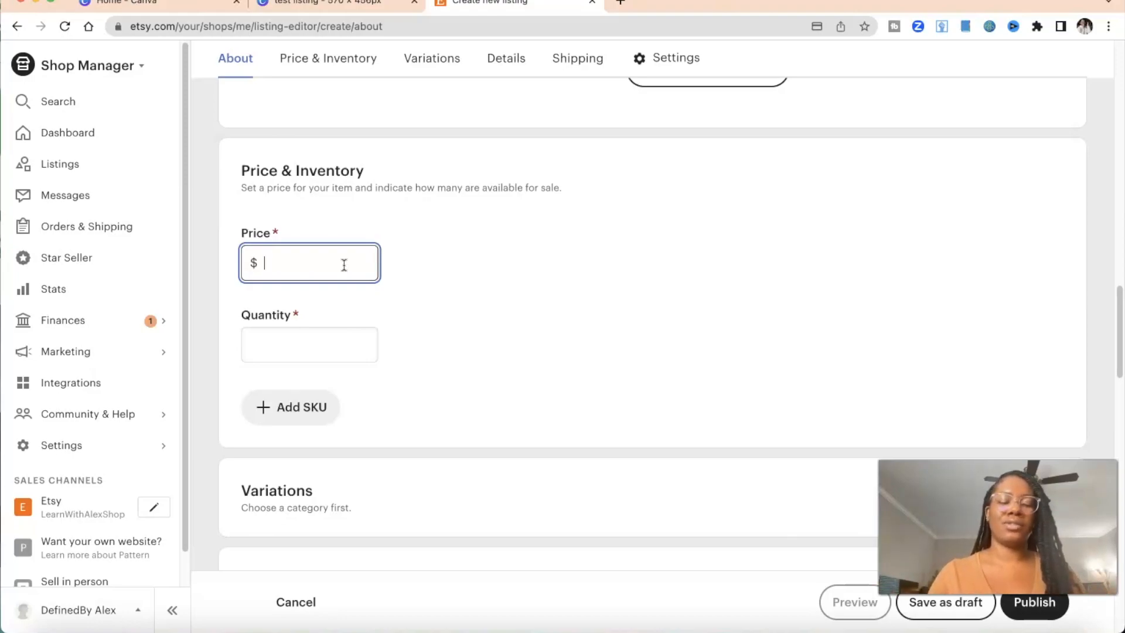
pyautogui.write('5')
pyautogui.click(301, 335)
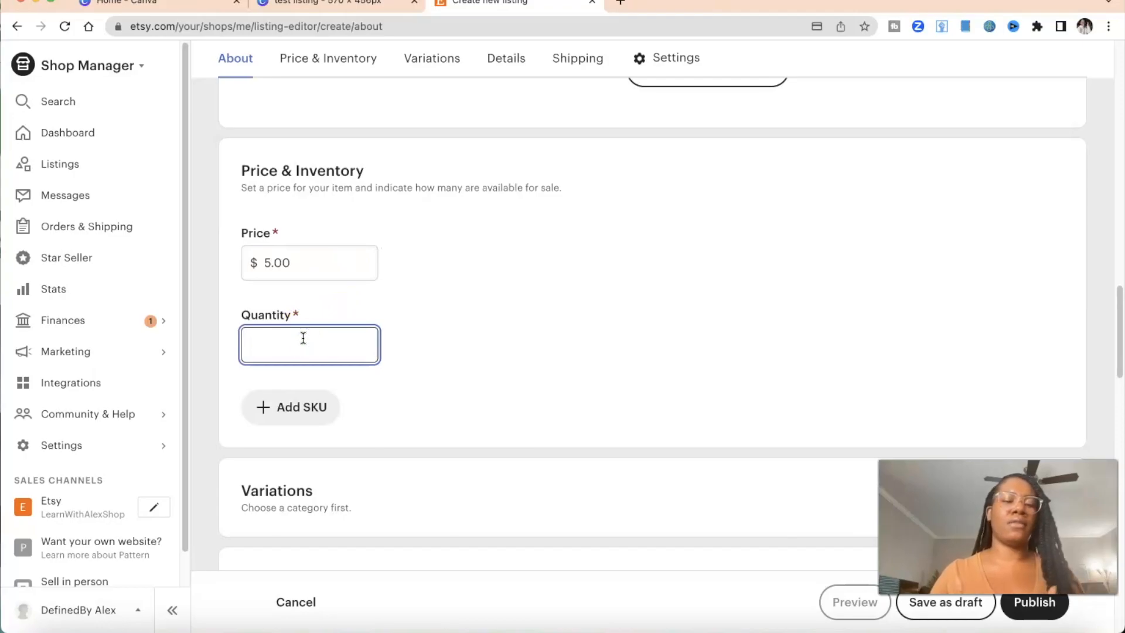
pyautogui.write('999')
# In the listing's core details, set the item type to Digital files and the maker to "I did".
pyautogui.scroll(-3, 451, 355)
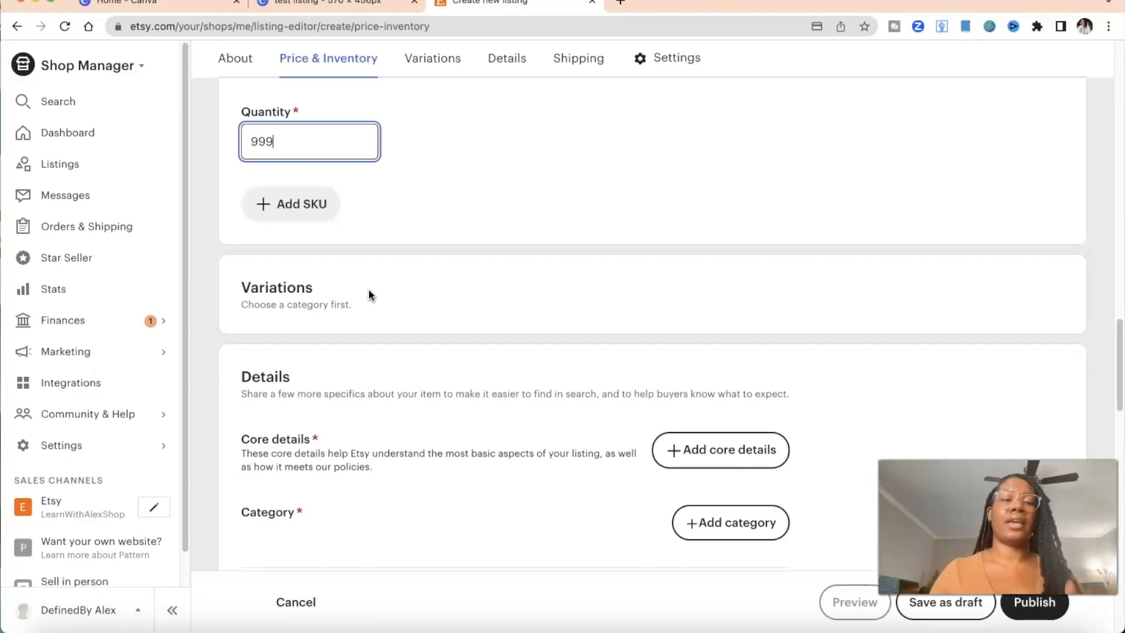
pyautogui.scroll(-4, 368, 293)
pyautogui.click(362, 205)
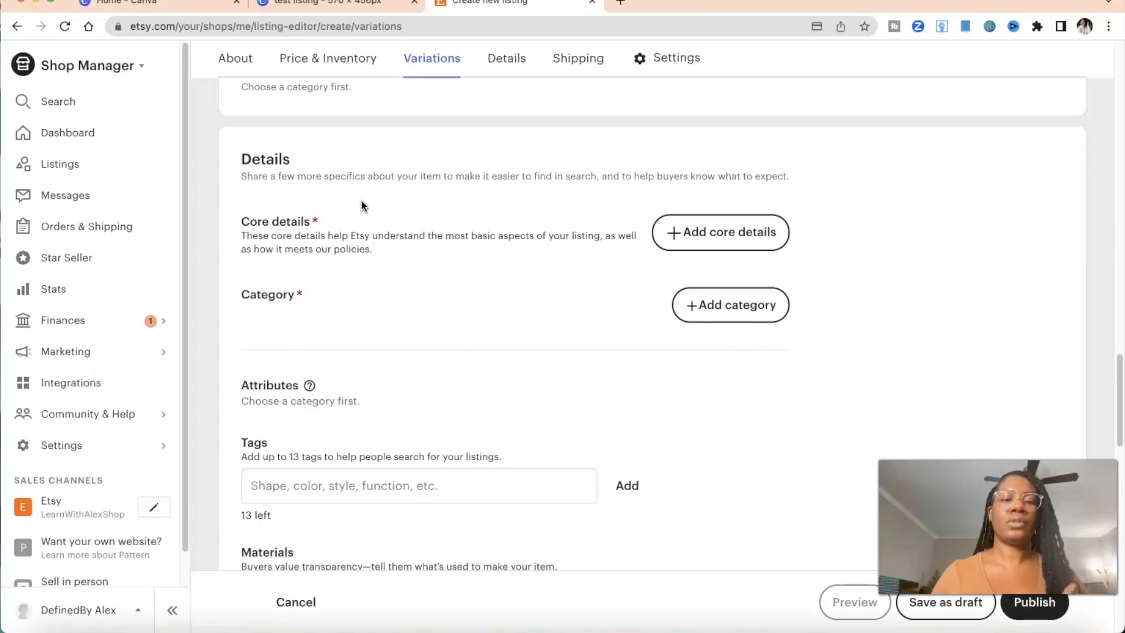
pyautogui.click(675, 232)
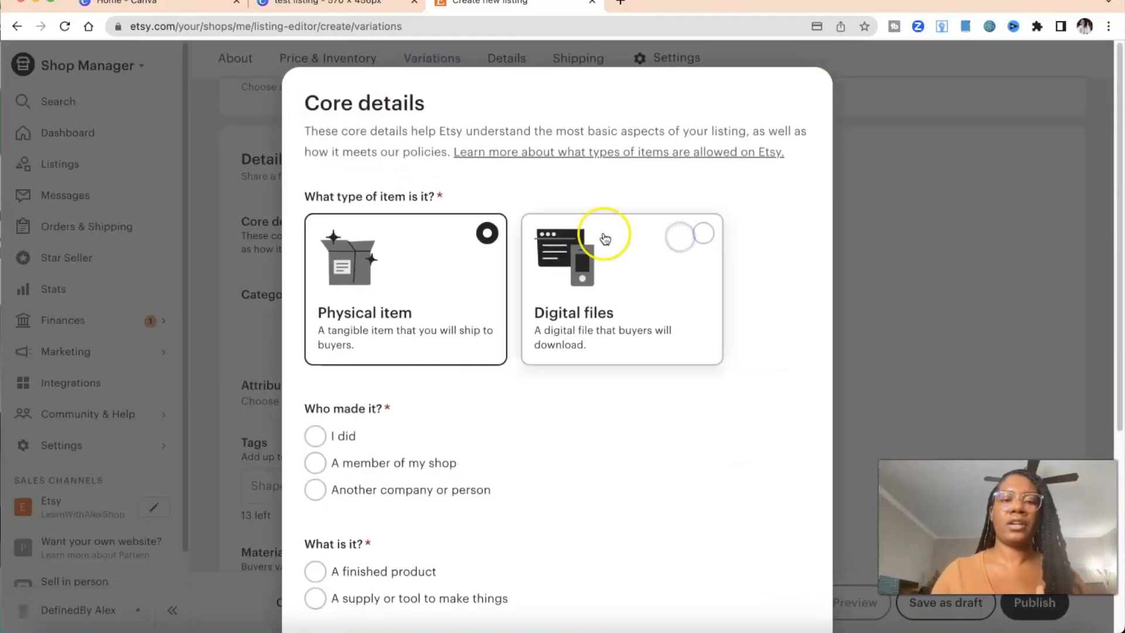
pyautogui.click(558, 257)
pyautogui.scroll(-3, 377, 258)
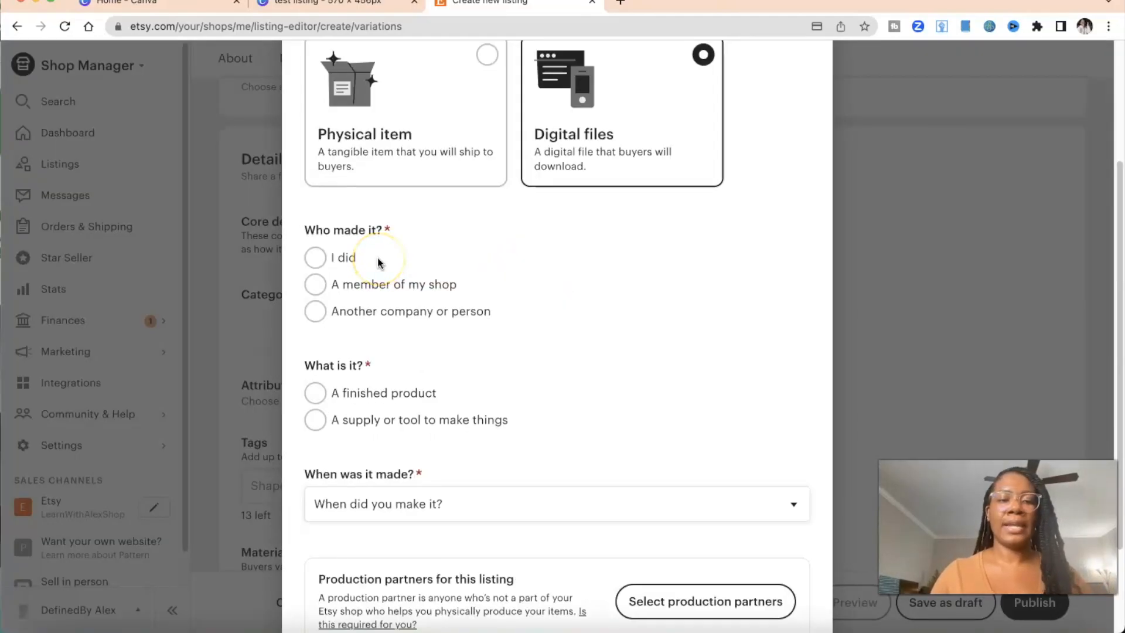
pyautogui.click(316, 257)
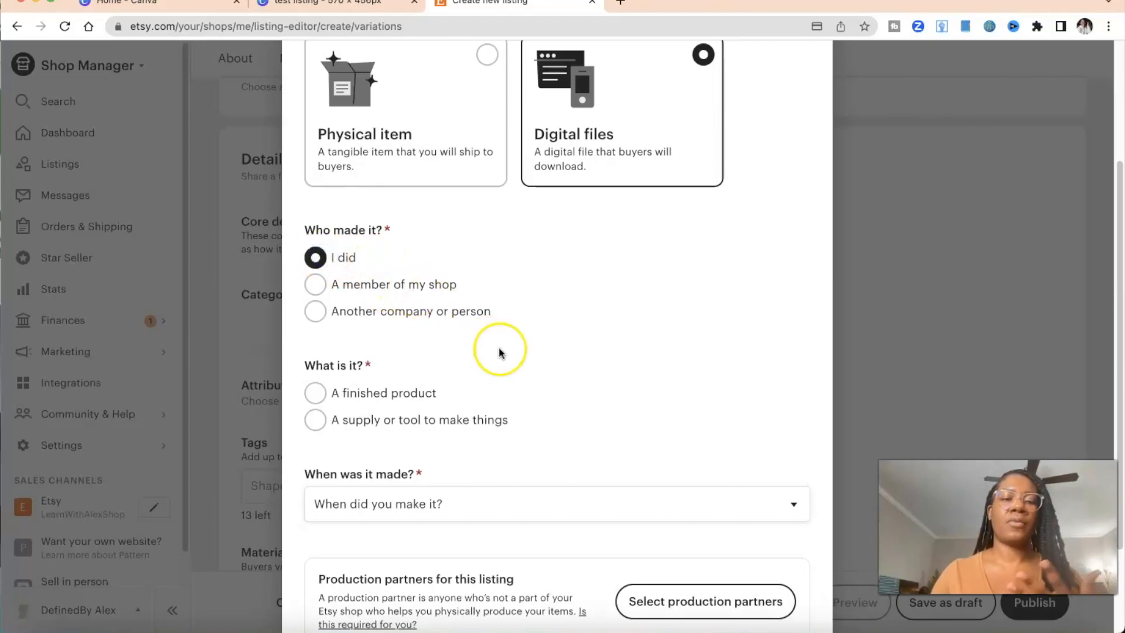
# Mark the item as a finished product made in 2020 - 2023 and apply the core details, accepting the switch to a digital listing.
pyautogui.scroll(-2, 489, 338)
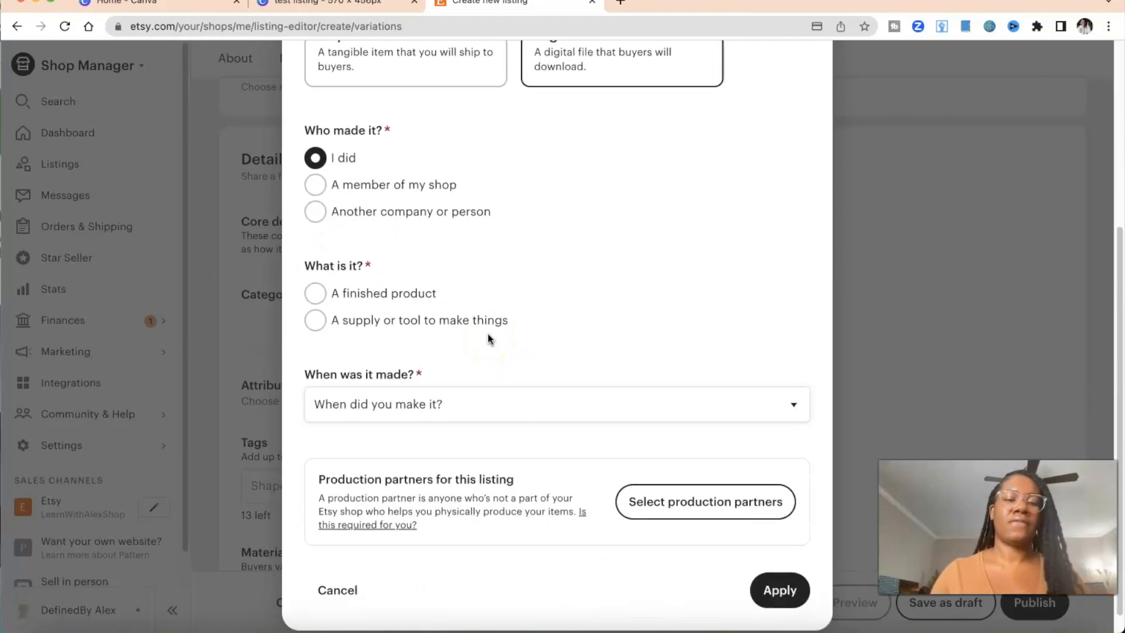
pyautogui.click(317, 297)
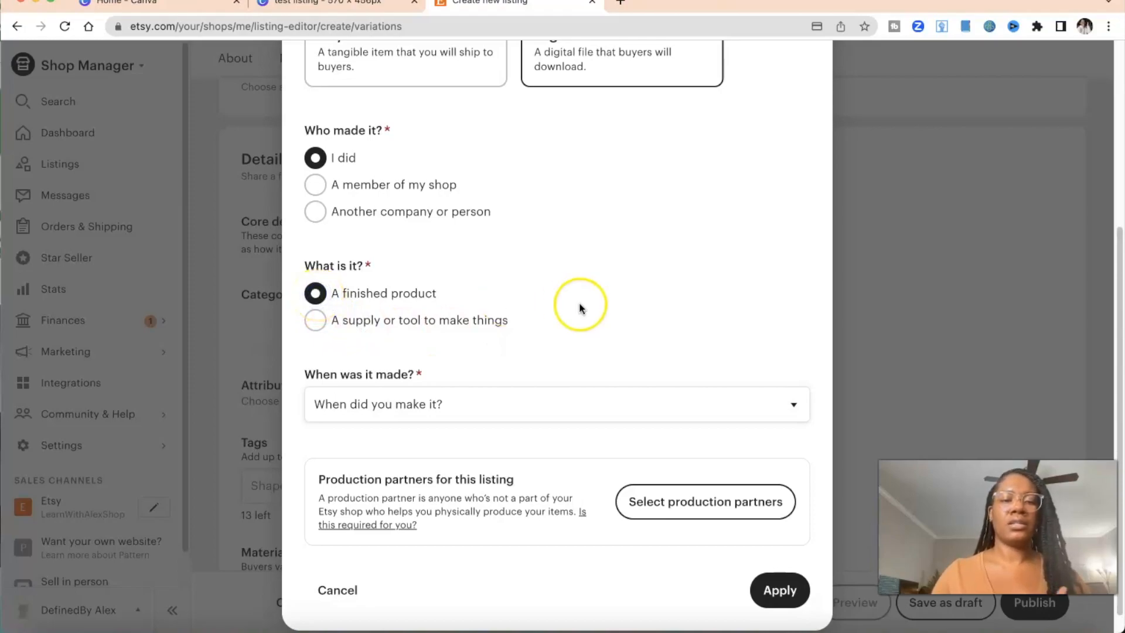
pyautogui.scroll(-1, 580, 307)
pyautogui.click(484, 381)
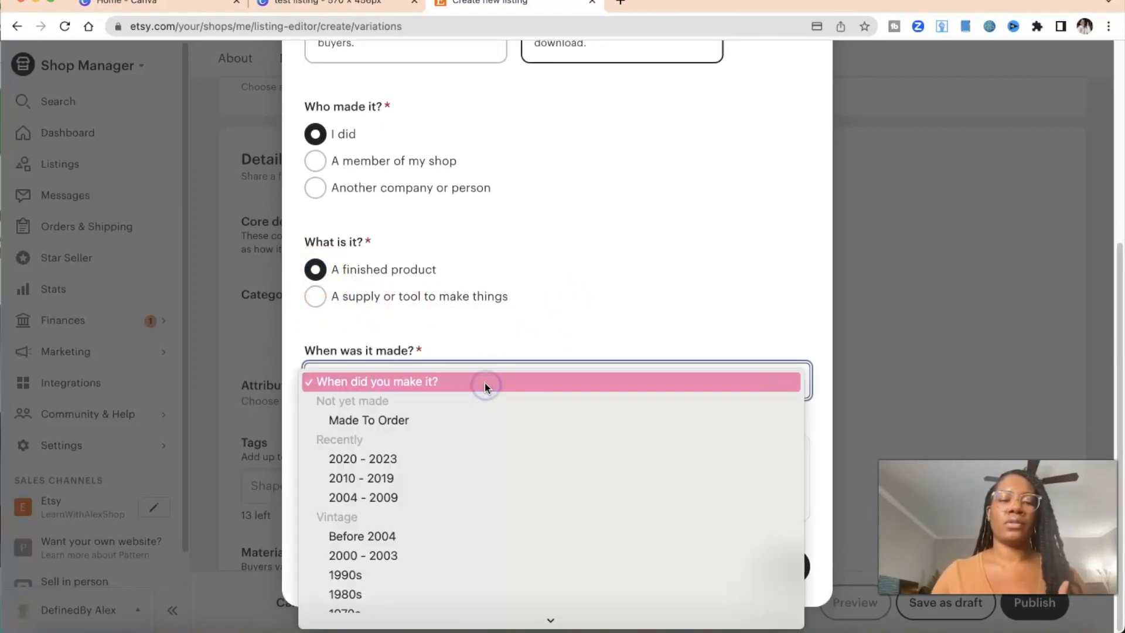
pyautogui.click(421, 460)
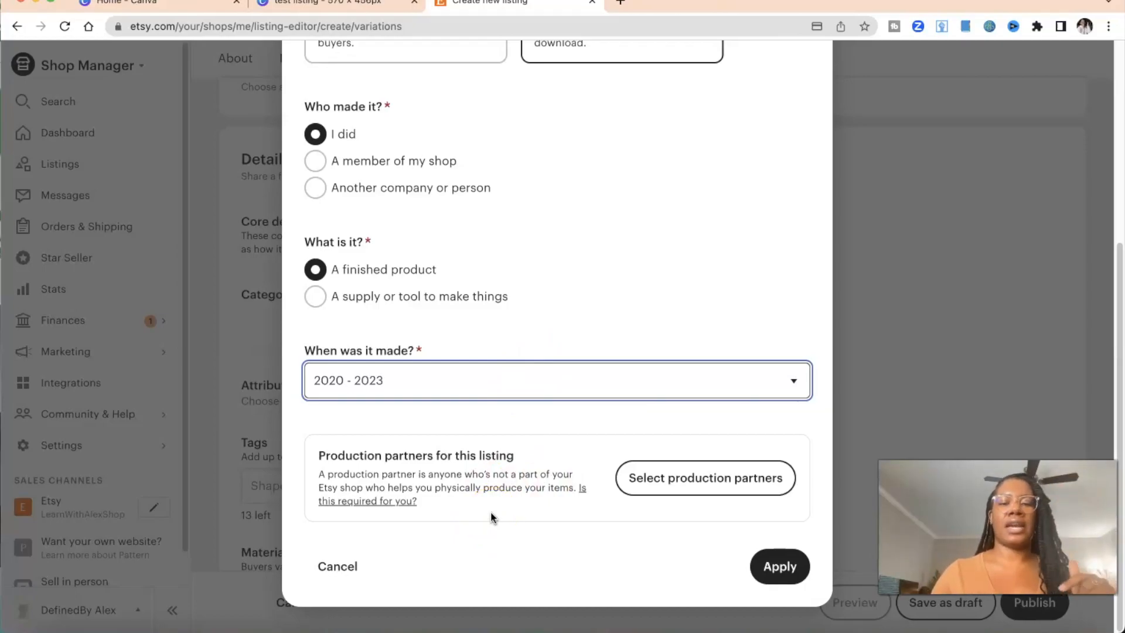
pyautogui.click(758, 567)
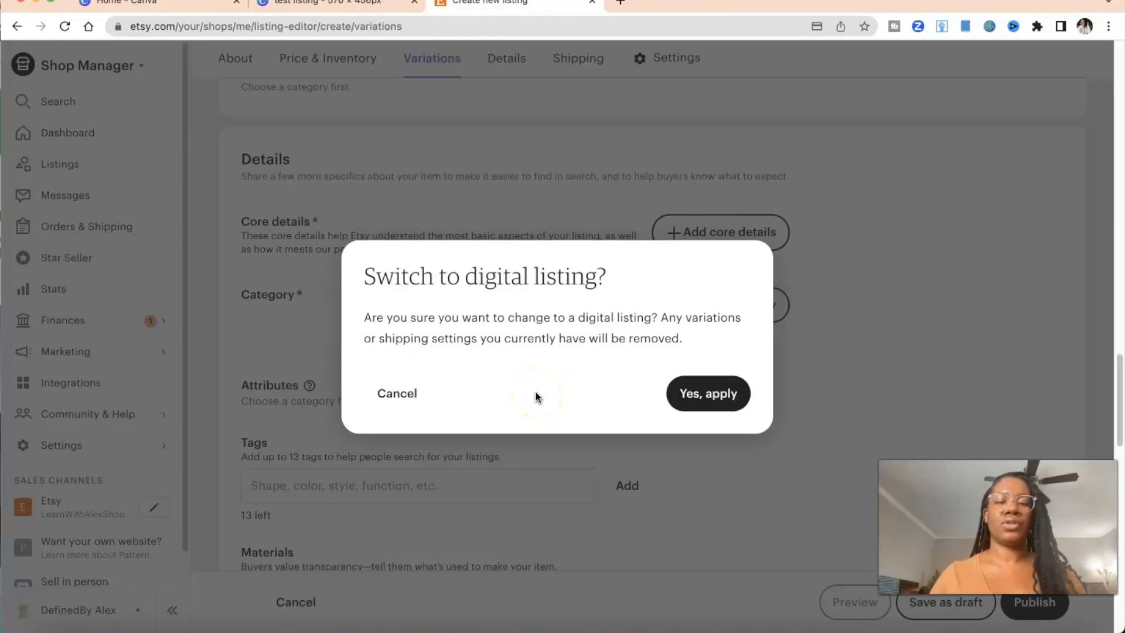
pyautogui.click(726, 397)
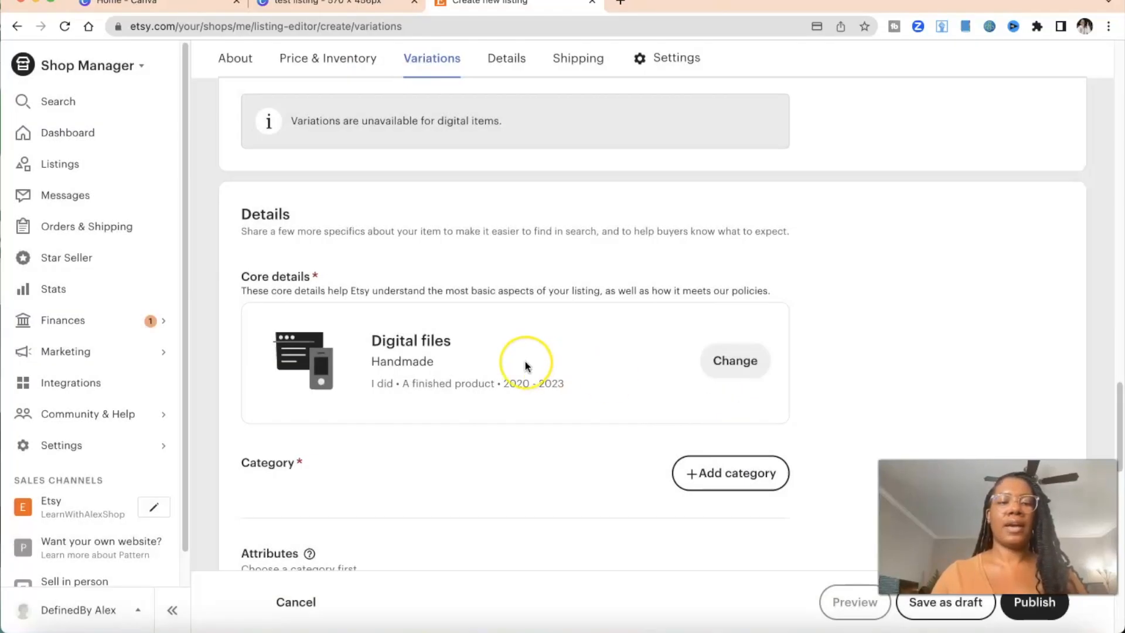
# Upload Framefiles.zip as the listing's downloadable digital file.
pyautogui.scroll(2, 530, 364)
pyautogui.scroll(-6, 525, 363)
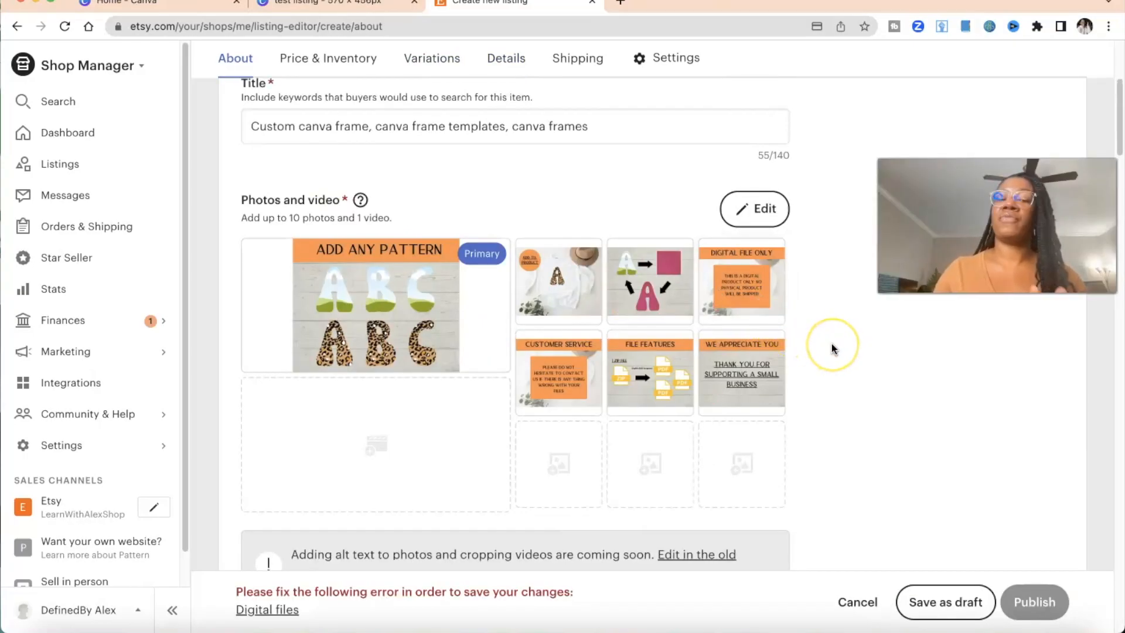
pyautogui.scroll(-5, 833, 349)
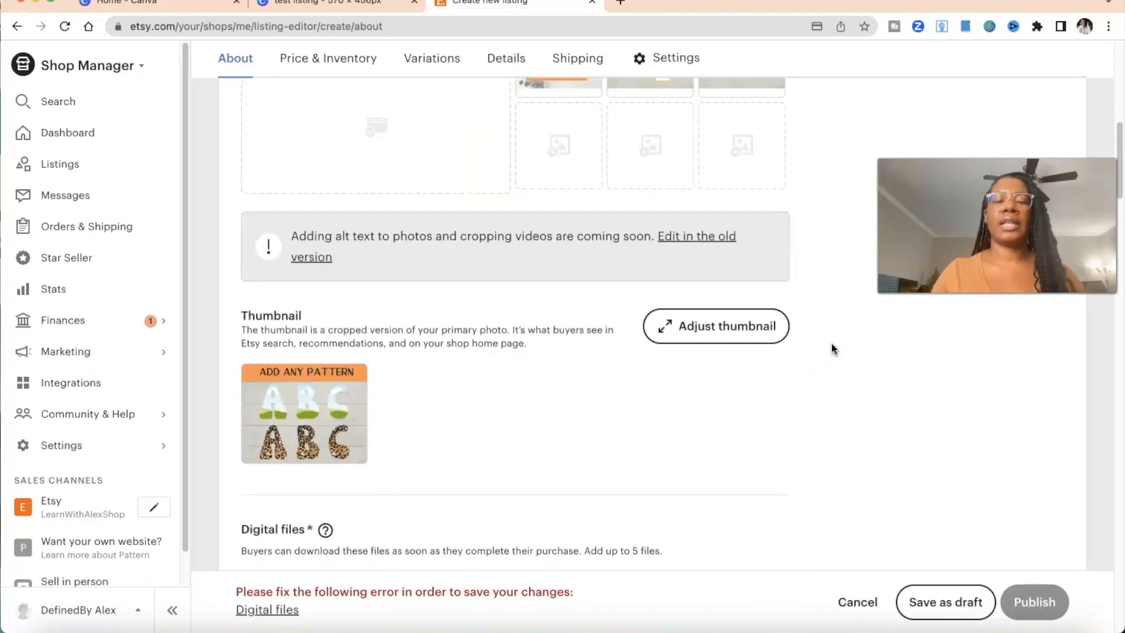
pyautogui.scroll(-2, 833, 349)
pyautogui.click(710, 347)
pyautogui.scroll(-2, 710, 346)
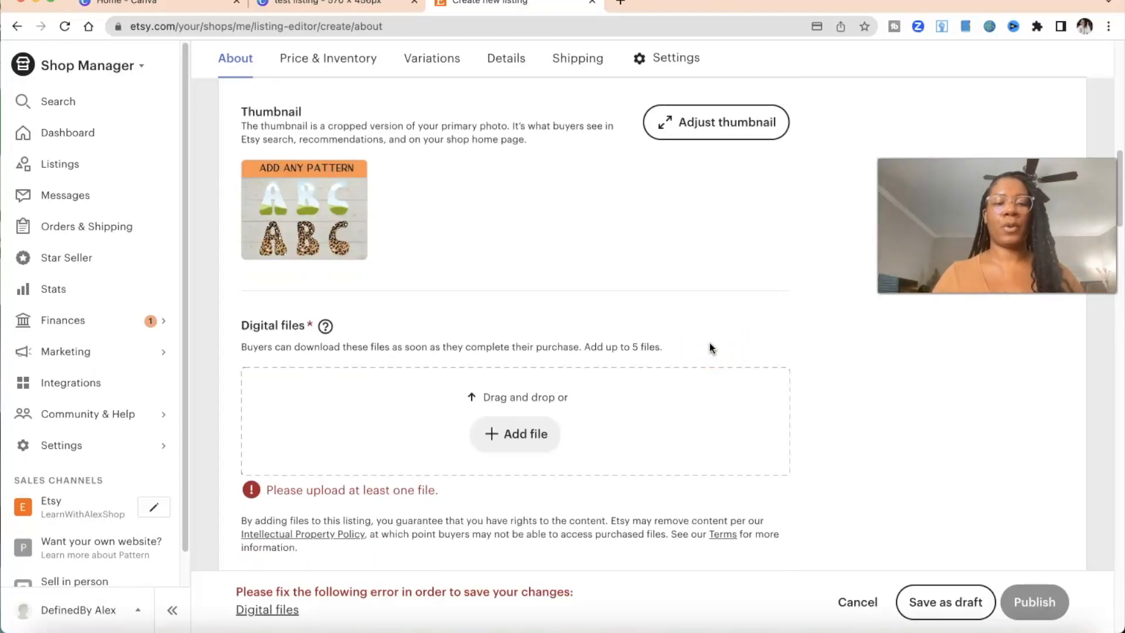
pyautogui.click(508, 433)
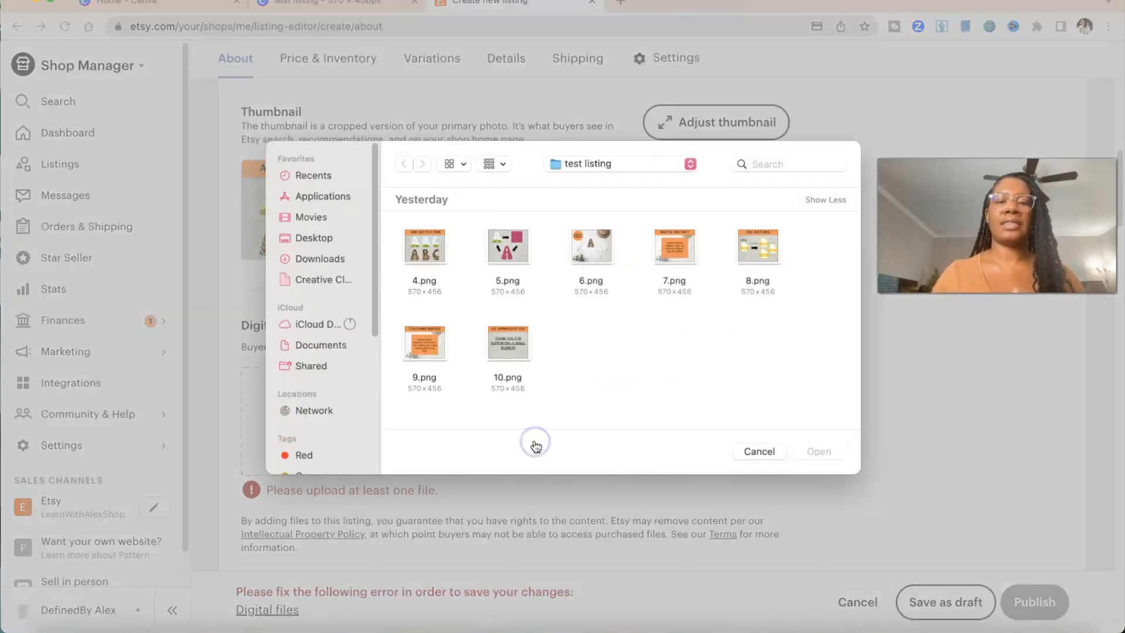
pyautogui.click(575, 163)
pyautogui.click(582, 183)
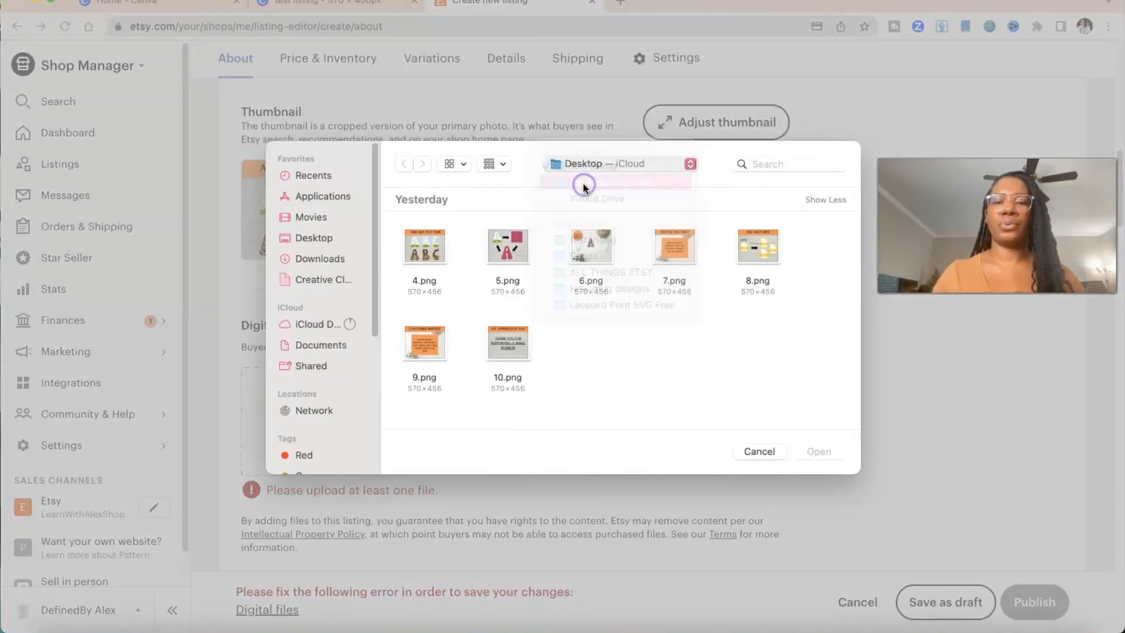
pyautogui.doubleClick(673, 258)
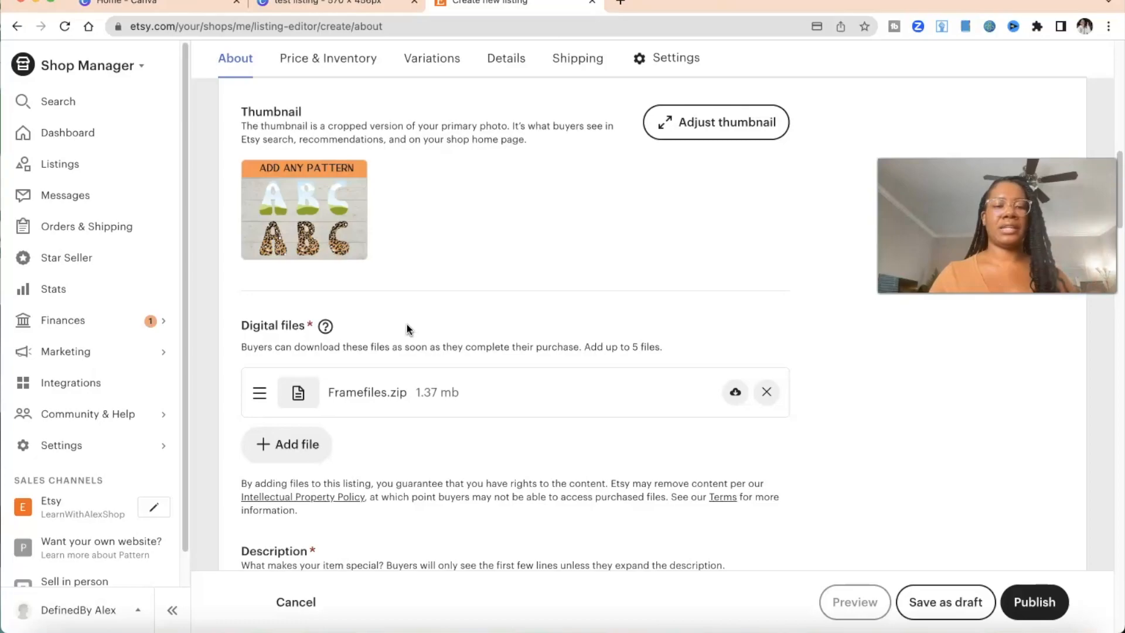
# Search the categories for "digital templates" and assign the listing to Templates under Design & Templates.
pyautogui.scroll(-15, 409, 329)
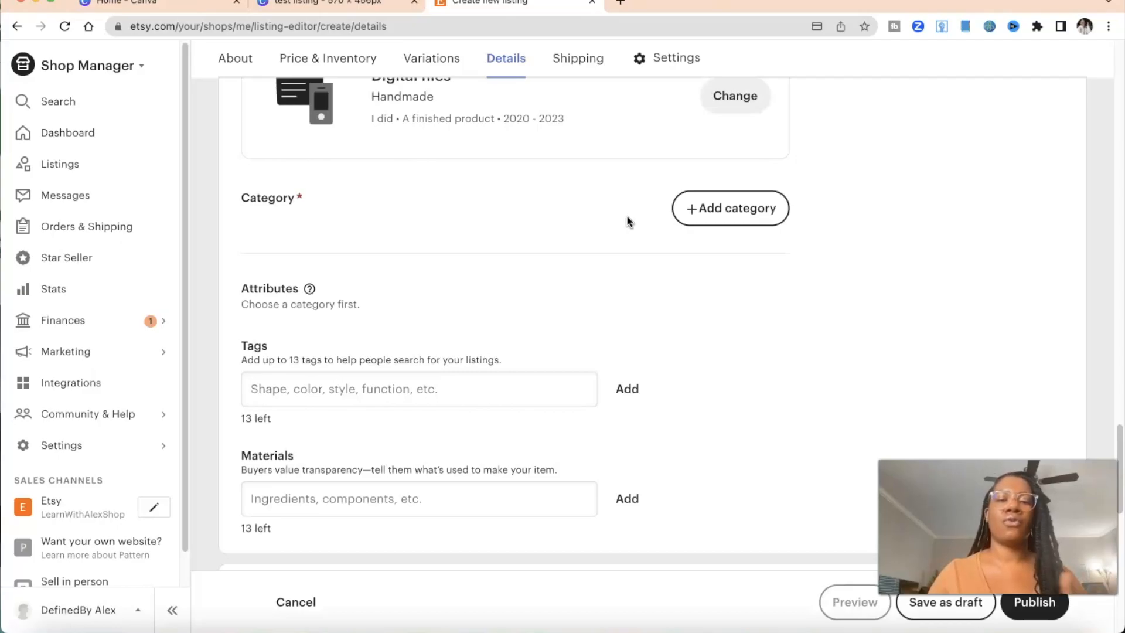
pyautogui.click(729, 209)
pyautogui.click(321, 148)
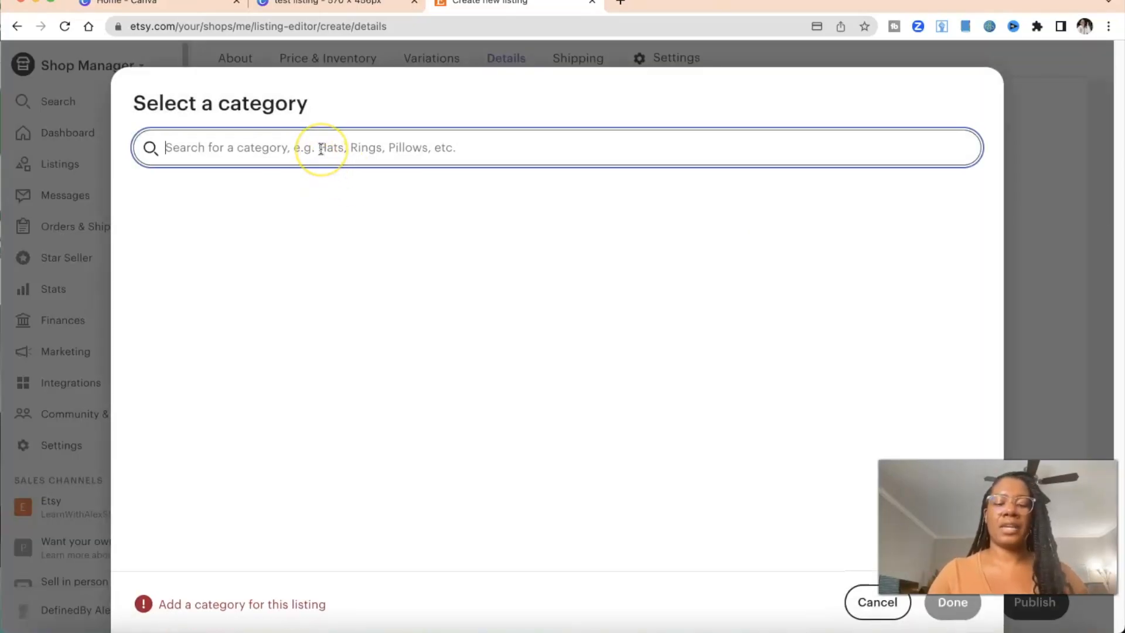
pyautogui.write('digital templates')
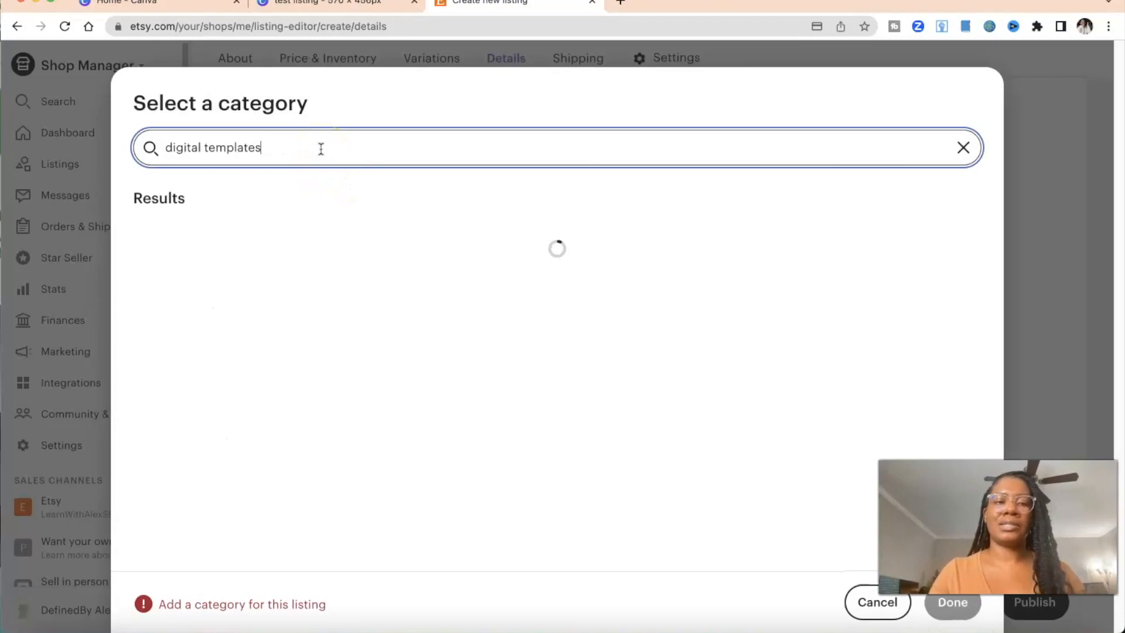
pyautogui.click(248, 148)
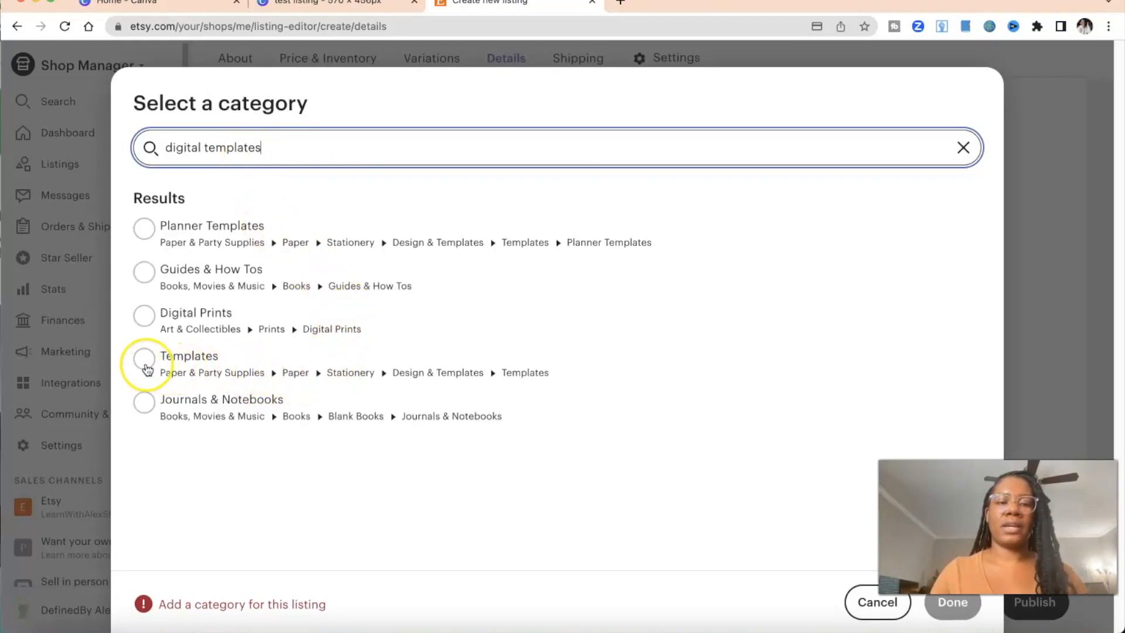
pyautogui.click(145, 358)
pyautogui.click(953, 601)
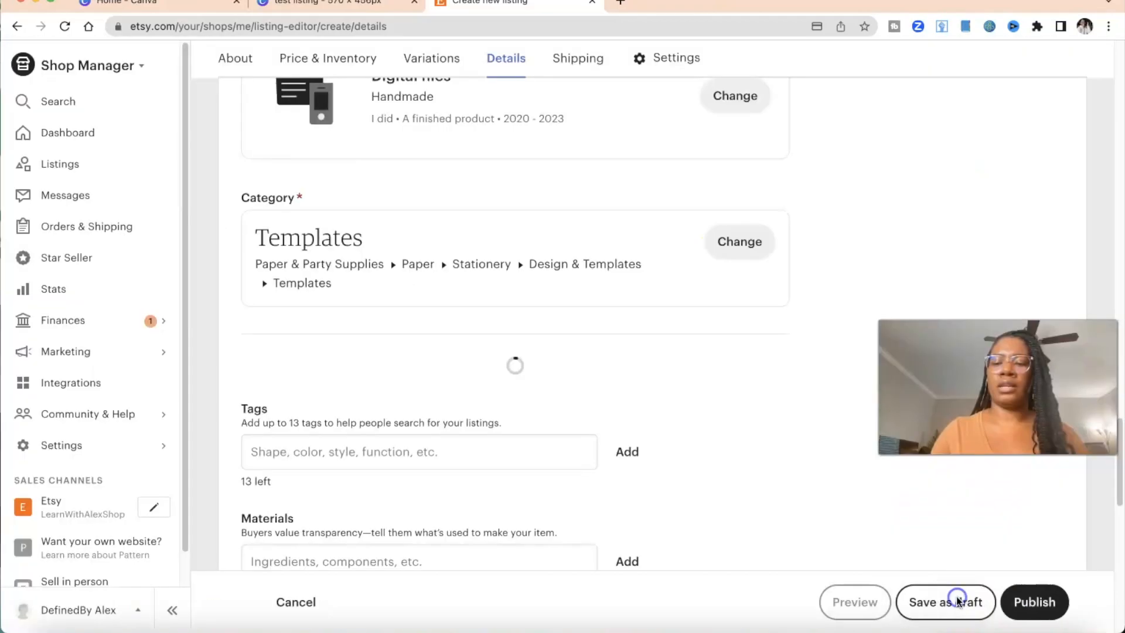
# Set the listing's Occasion attribute to Birthday.
pyautogui.scroll(-2, 660, 423)
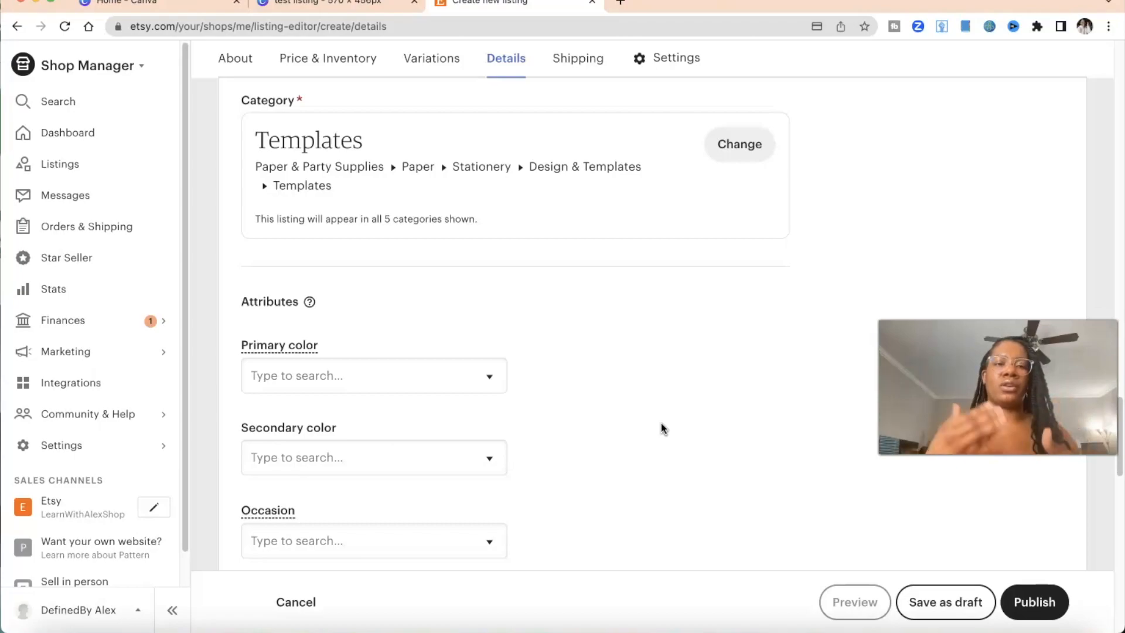
pyautogui.scroll(-3, 661, 423)
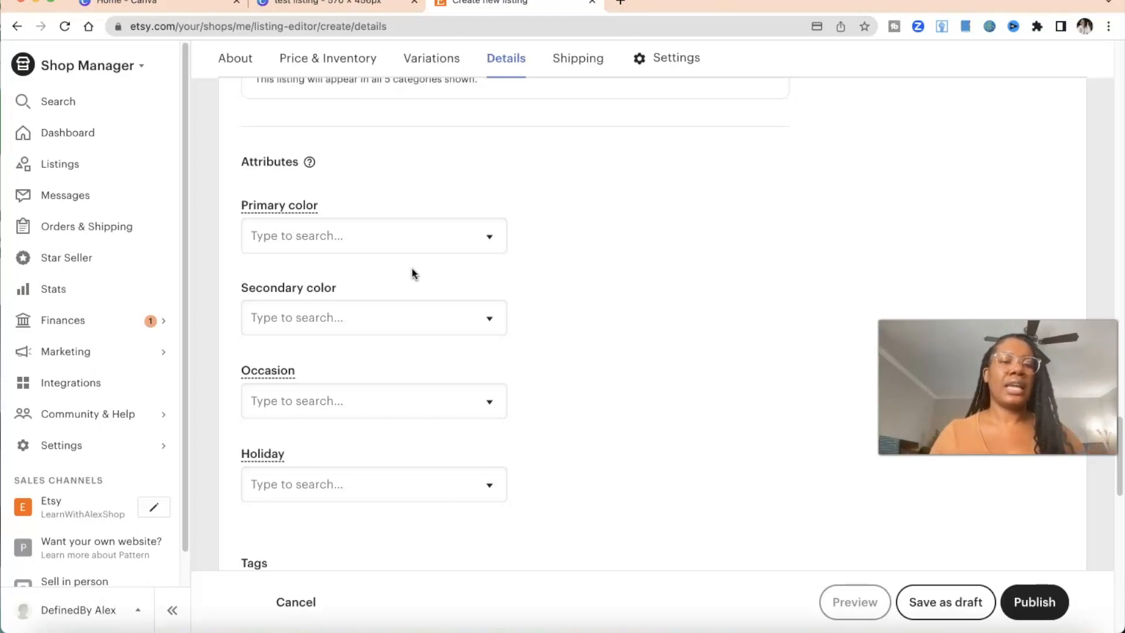
pyautogui.scroll(-5, 413, 273)
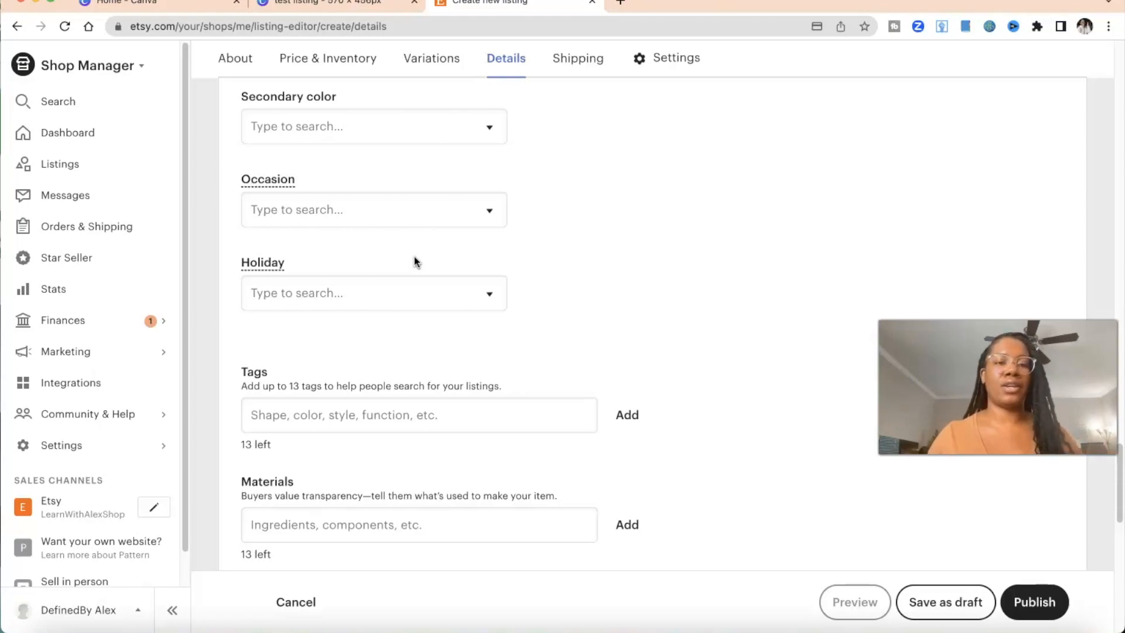
pyautogui.click(492, 210)
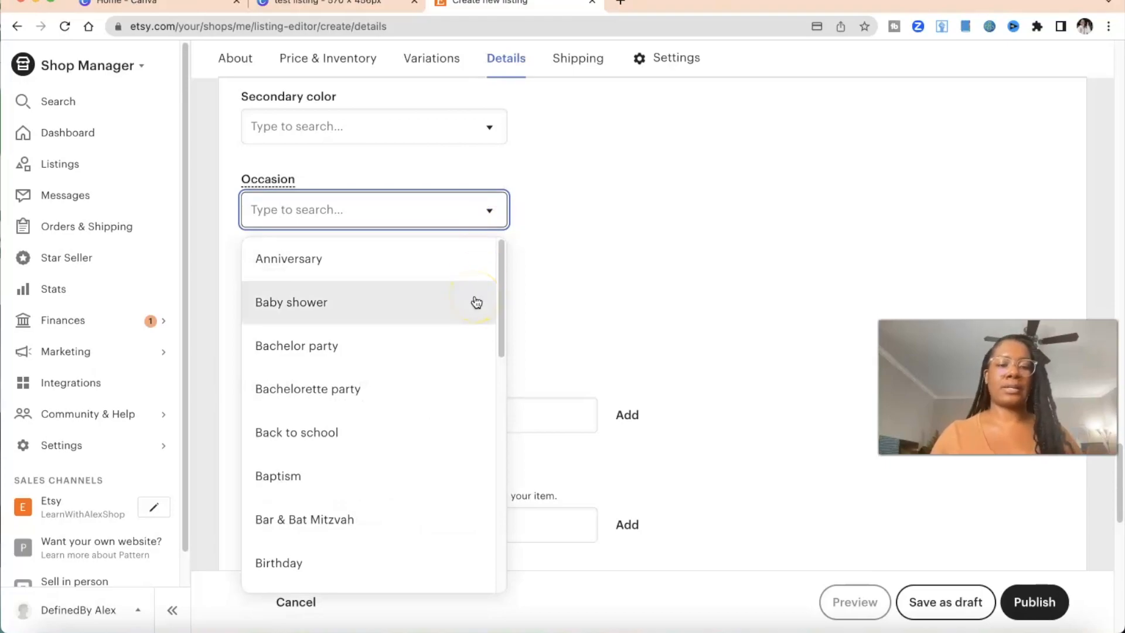
pyautogui.scroll(-2, 475, 302)
pyautogui.click(304, 473)
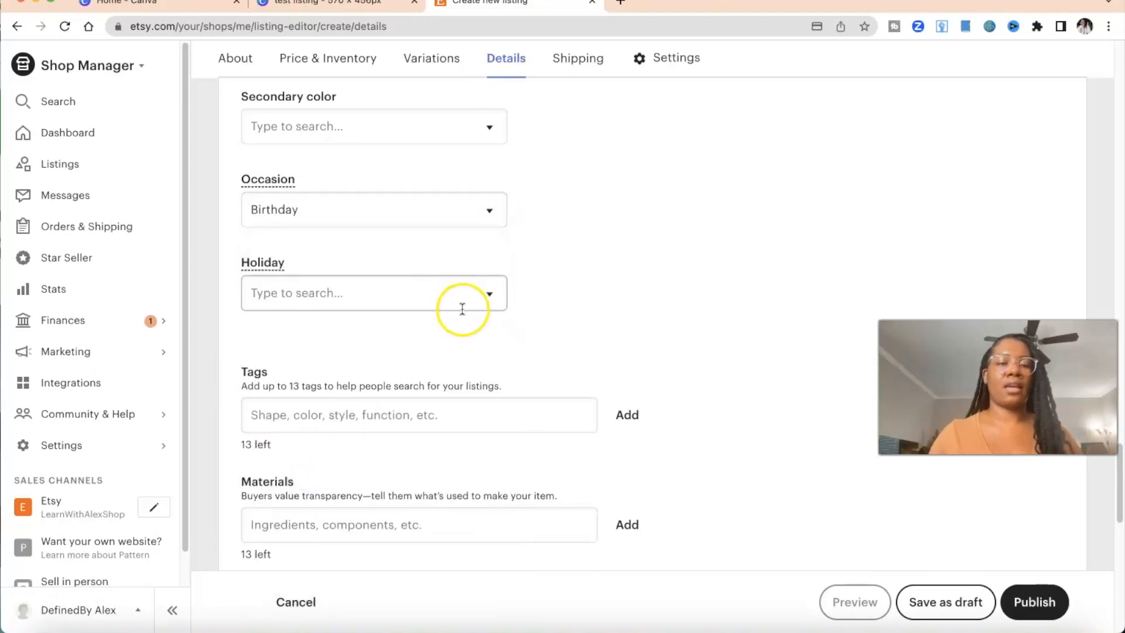
pyautogui.scroll(-2, 502, 330)
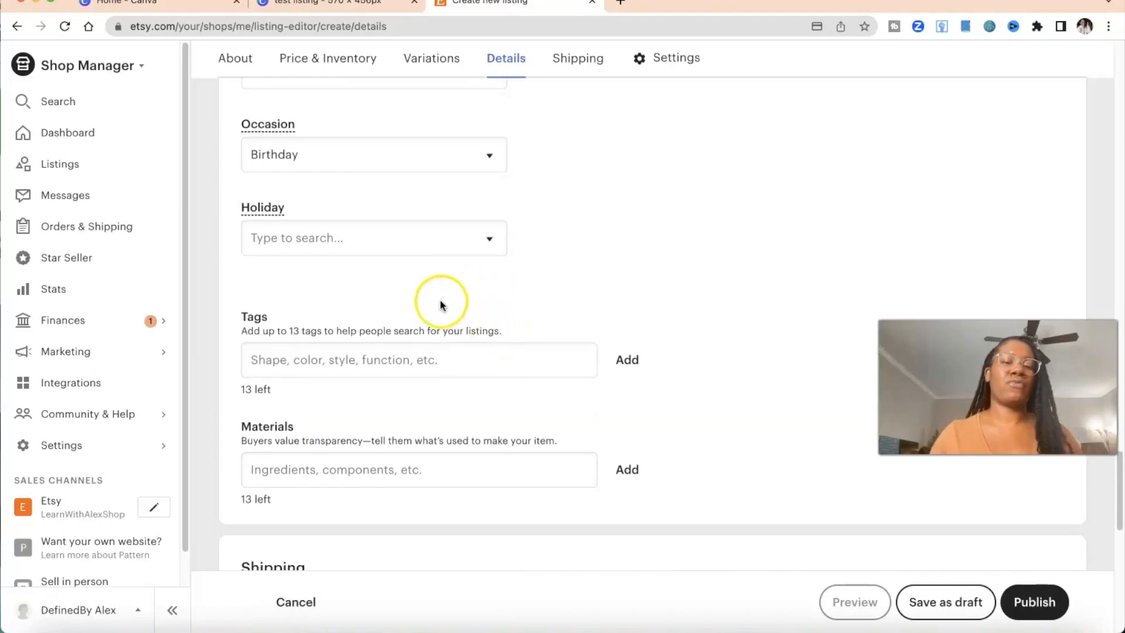
pyautogui.click(393, 249)
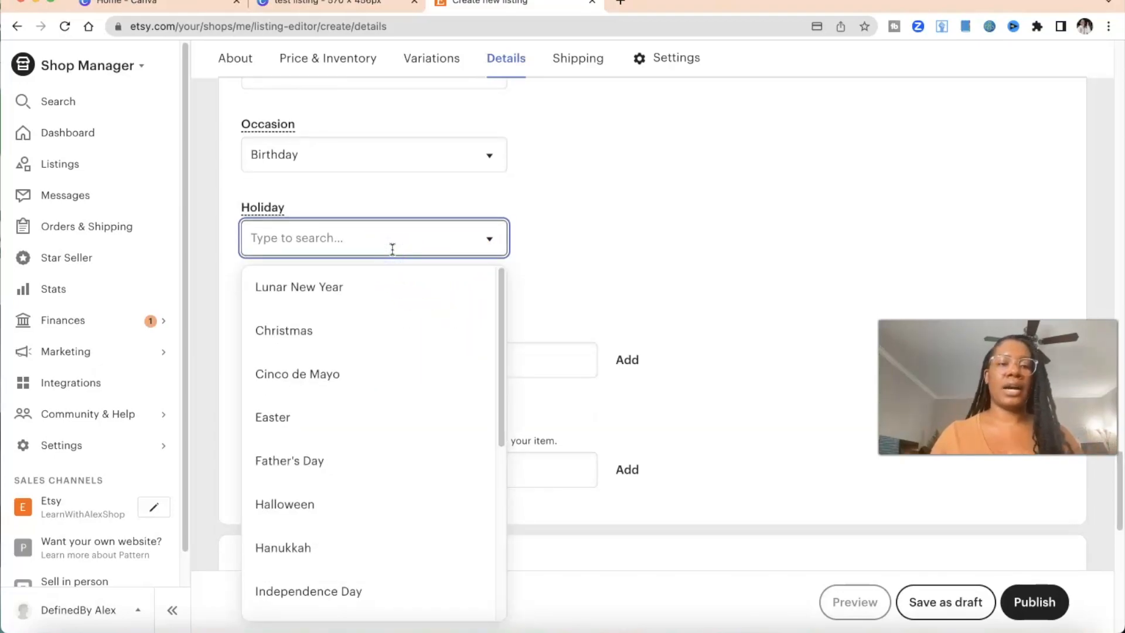
pyautogui.click(535, 280)
# Add the tags "canva frames" and "canva templates" to the listing.
pyautogui.scroll(-3, 535, 280)
pyautogui.click(402, 265)
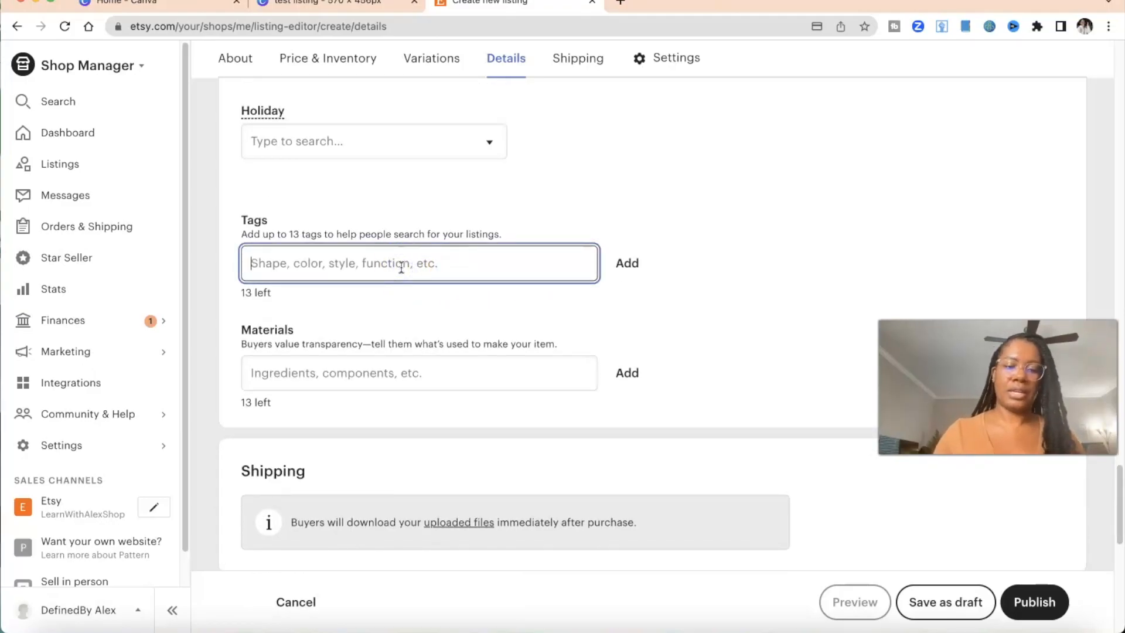
pyautogui.scroll(-8, 401, 267)
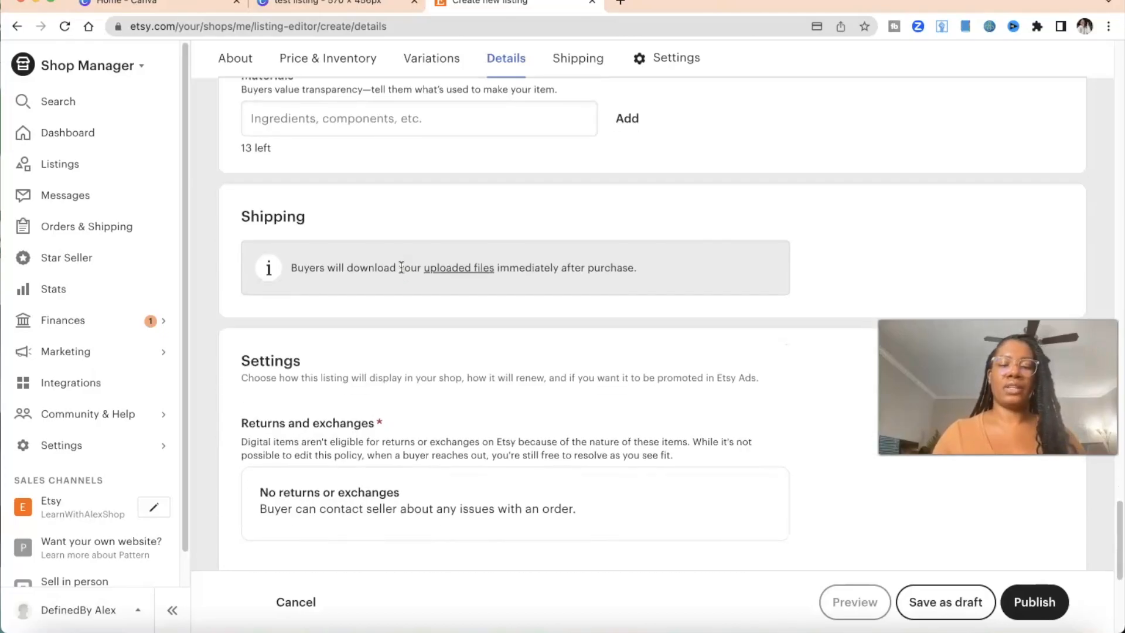
pyautogui.scroll(8, 402, 267)
pyautogui.write('canva frames')
pyautogui.press('Return')
pyautogui.write('canva termp')
pyautogui.press('BackSpace')
pyautogui.press('BackSpace')
pyautogui.press('BackSpace')
pyautogui.write('mplates')
pyautogui.press('Return')
# Add two more listing tags, "custom templates" and "digital canva frame".
pyautogui.write('custom fram')
pyautogui.press('BackSpace')
pyautogui.press('BackSpace')
pyautogui.press('BackSpace')
pyautogui.press('BackSpace')
pyautogui.write('templ')
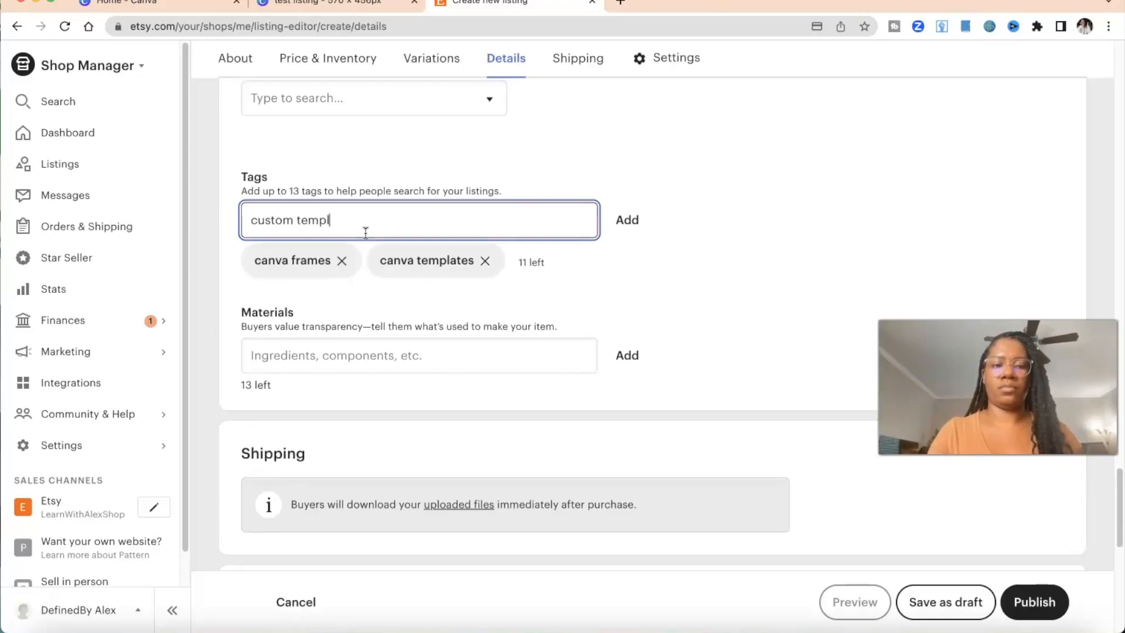
pyautogui.write('ates')
pyautogui.press('Return')
pyautogui.write('digital canva frame')
pyautogui.press('Return')
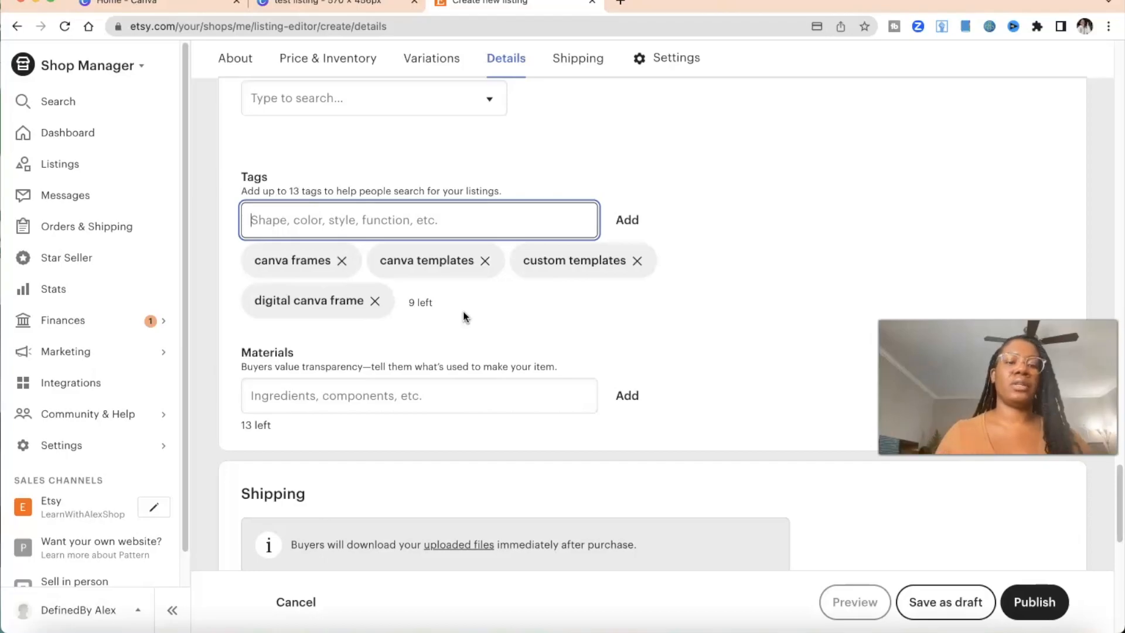
# Review the listing's Materials and Shipping sections and its returns and exchanges policy.
pyautogui.scroll(-2, 319, 258)
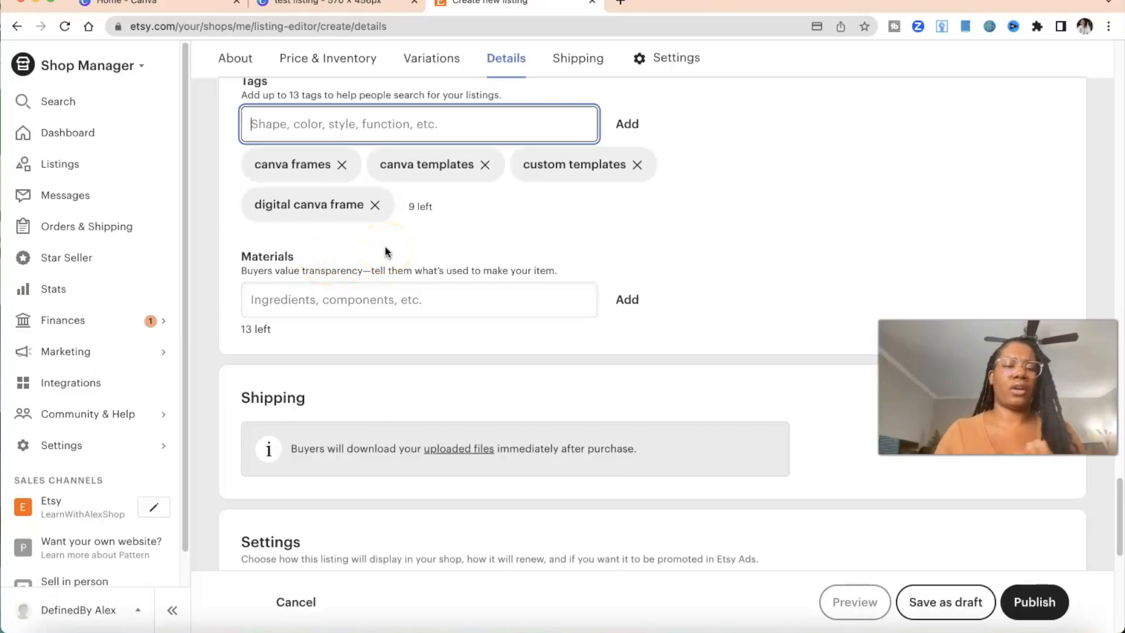
pyautogui.scroll(-2, 386, 252)
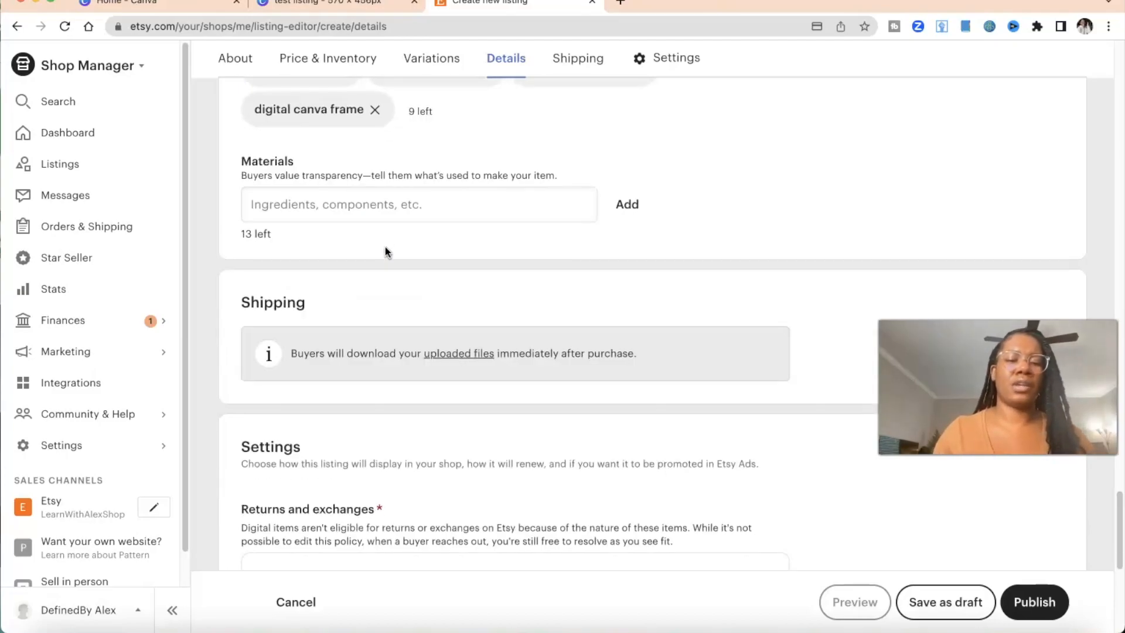
pyautogui.scroll(-4, 386, 251)
pyautogui.scroll(2, 385, 251)
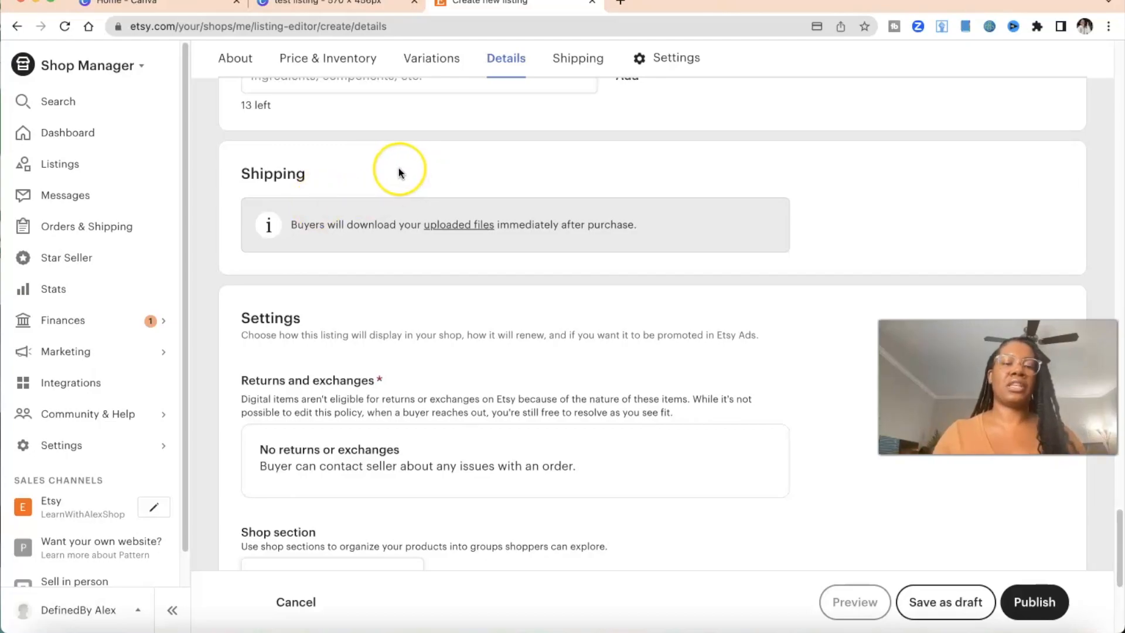
pyautogui.scroll(-3, 398, 168)
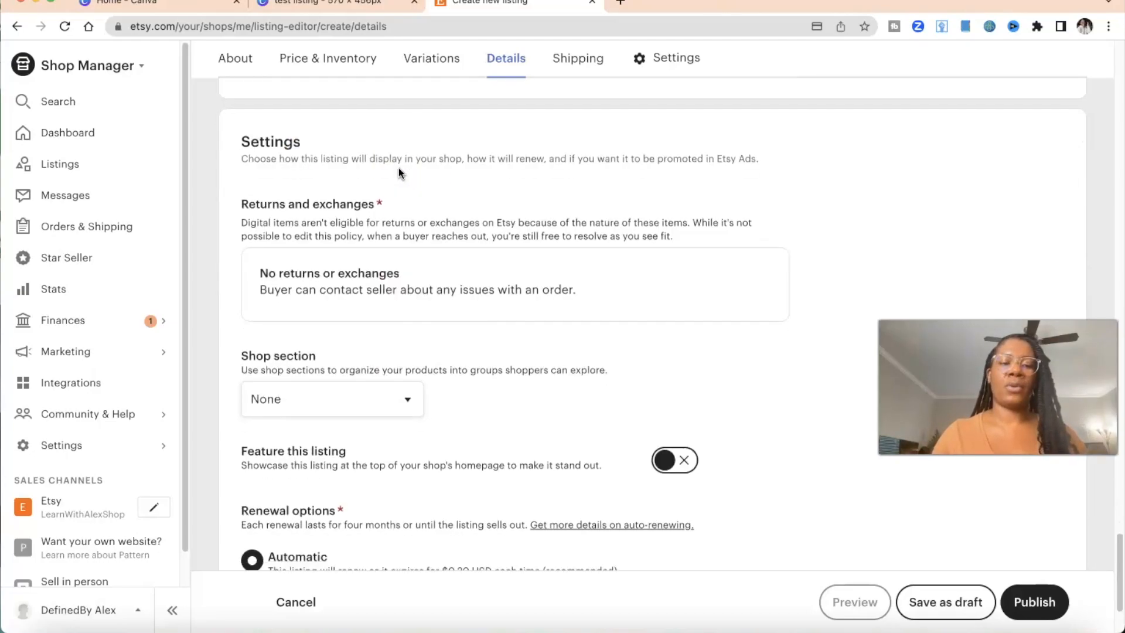
pyautogui.click(438, 183)
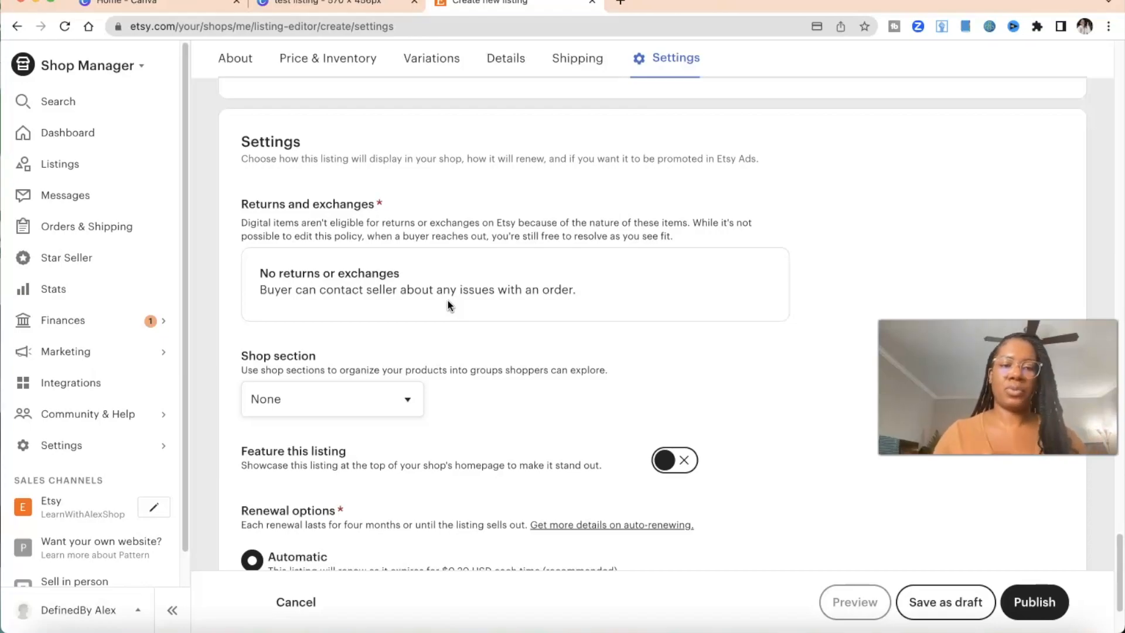
# Create a new shop section titled "Canva frame" for the listing and save it.
pyautogui.scroll(-2, 447, 300)
pyautogui.click(408, 287)
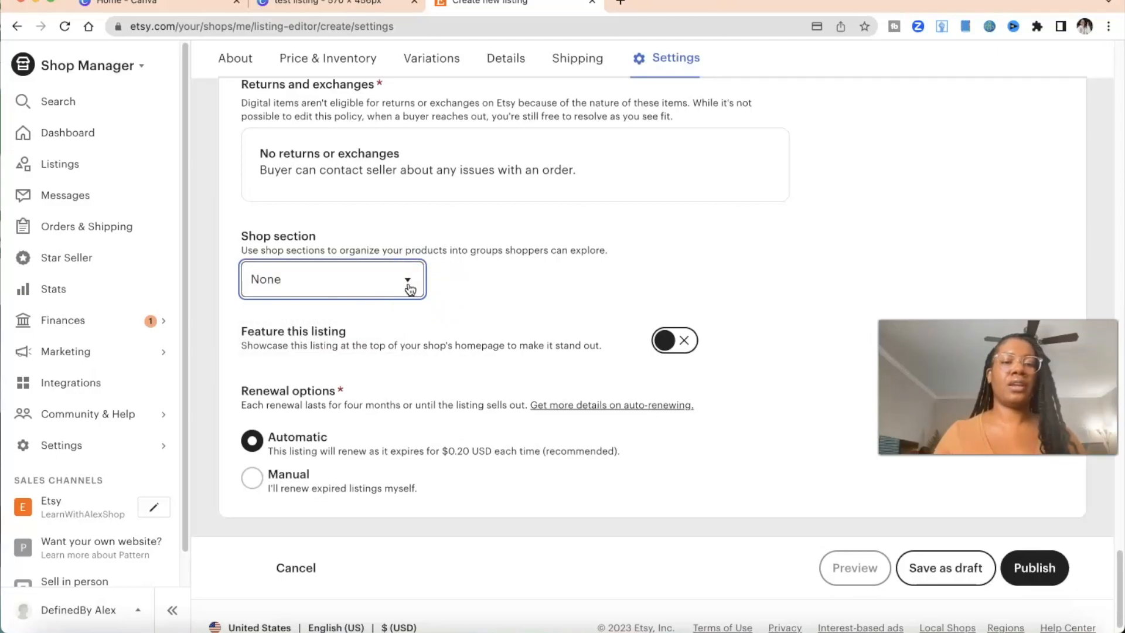
pyautogui.click(408, 287)
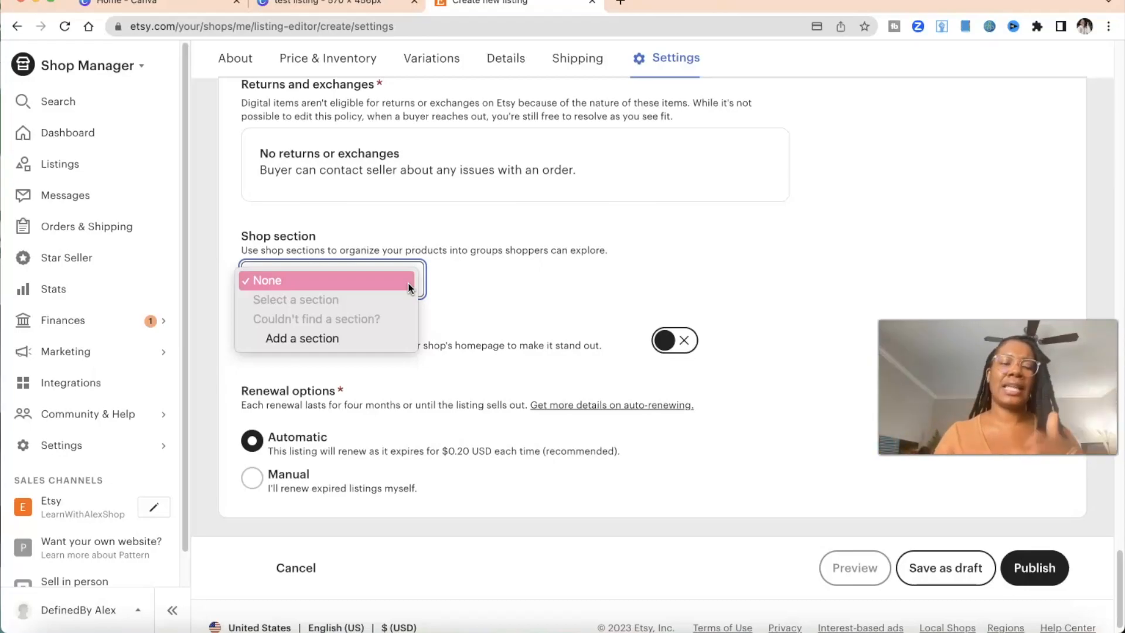
pyautogui.click(339, 330)
pyautogui.click(472, 328)
pyautogui.write('d')
pyautogui.press('BackSpace')
pyautogui.write('Canva Frame')
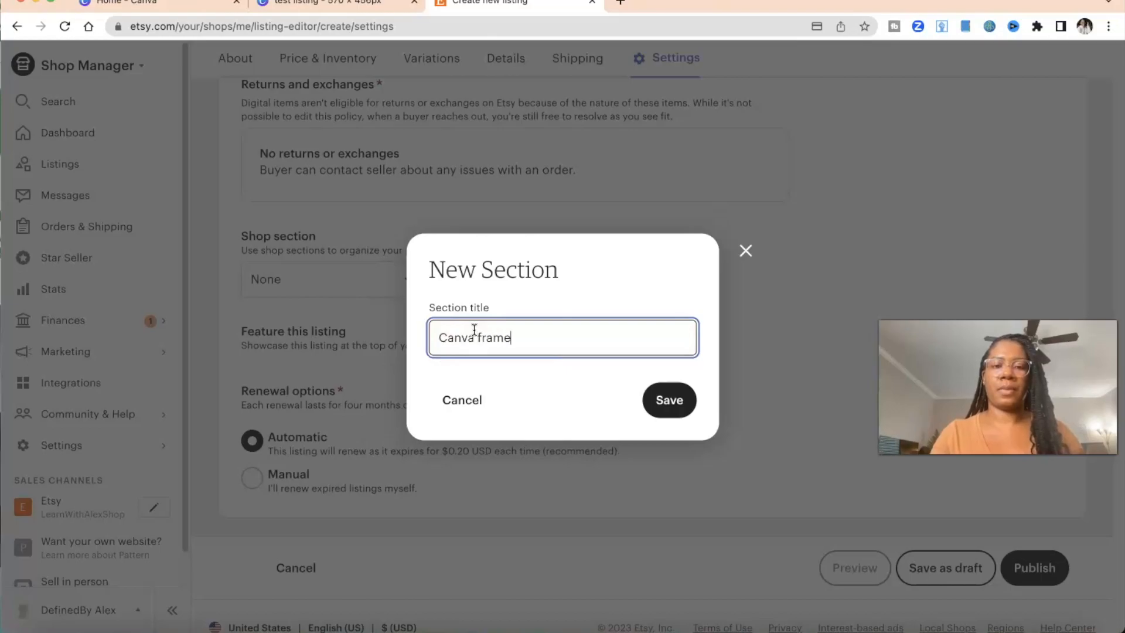
pyautogui.click(677, 396)
pyautogui.scroll(-1, 457, 297)
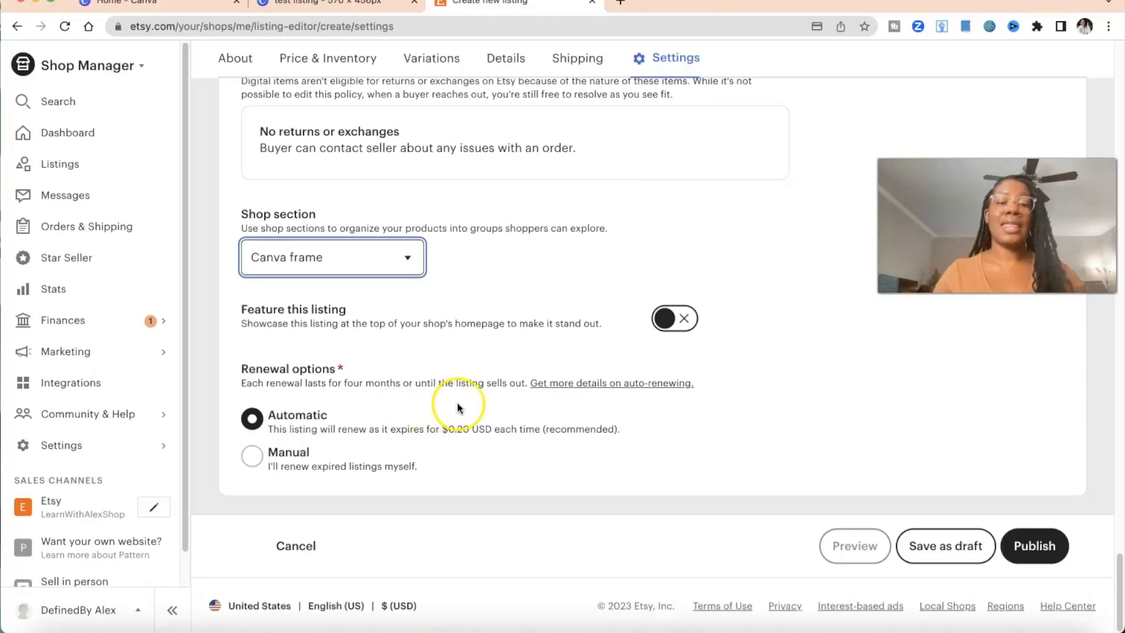
pyautogui.scroll(2, 498, 389)
pyautogui.scroll(-2, 498, 389)
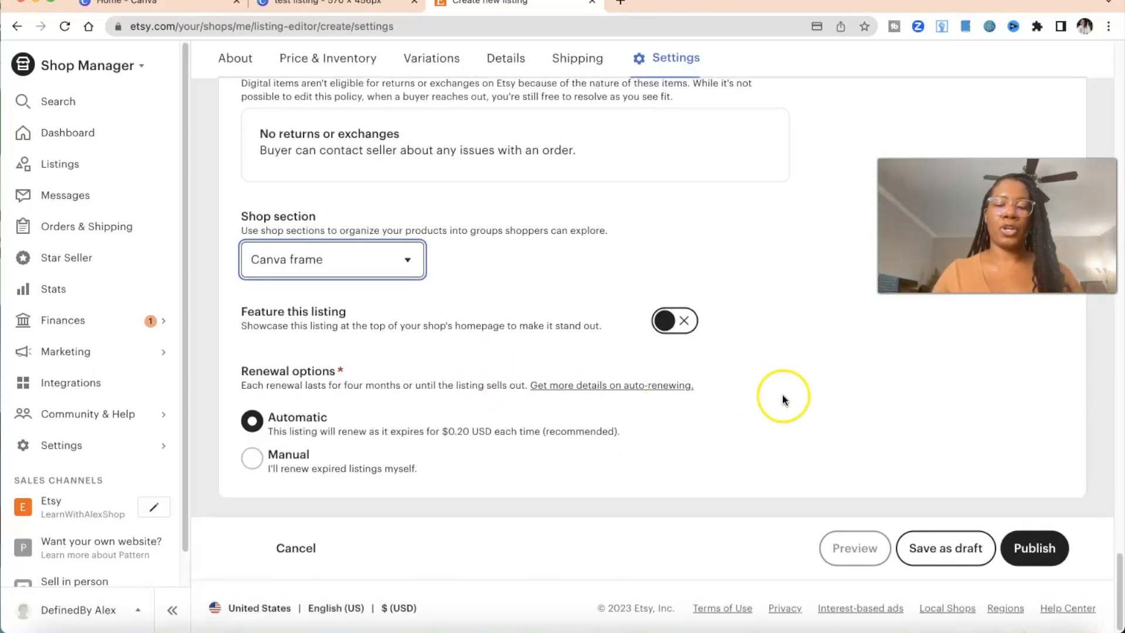